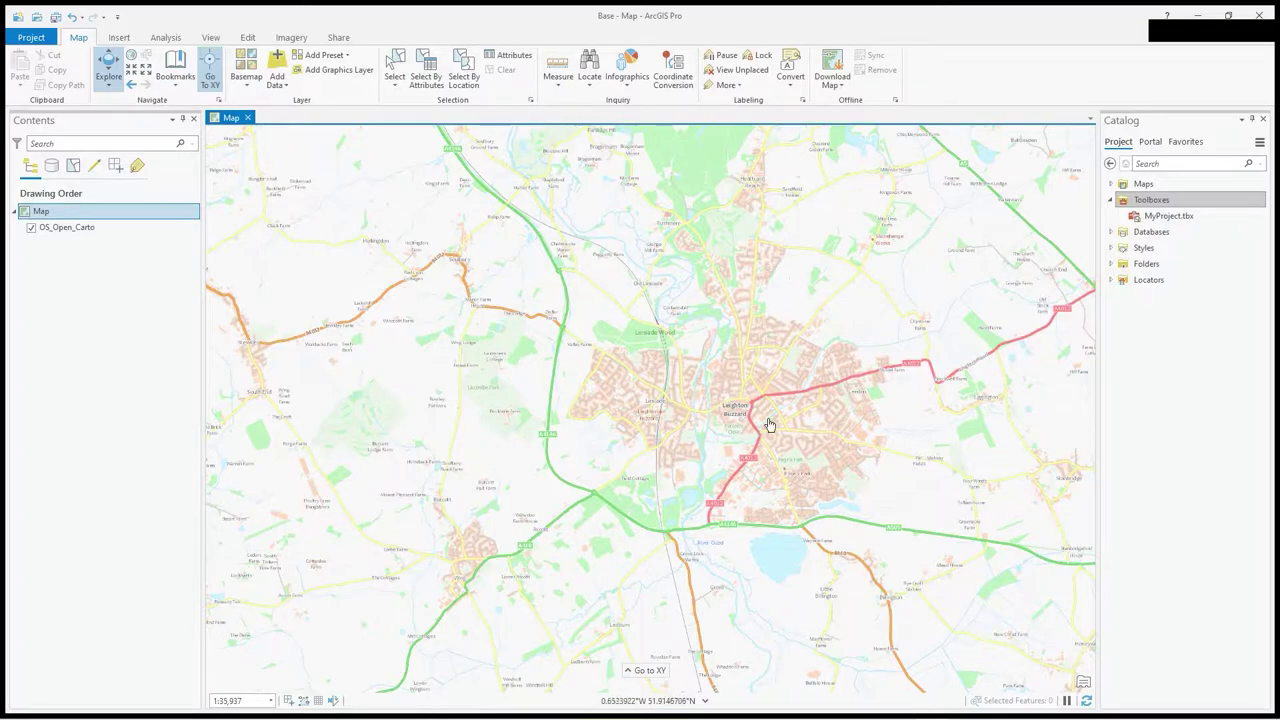
# - Pan the map slightly and try the MyProject toolbox's context menu in the Catalog pane
pyautogui.moveTo(769, 425); pyautogui.dragTo(752, 415)
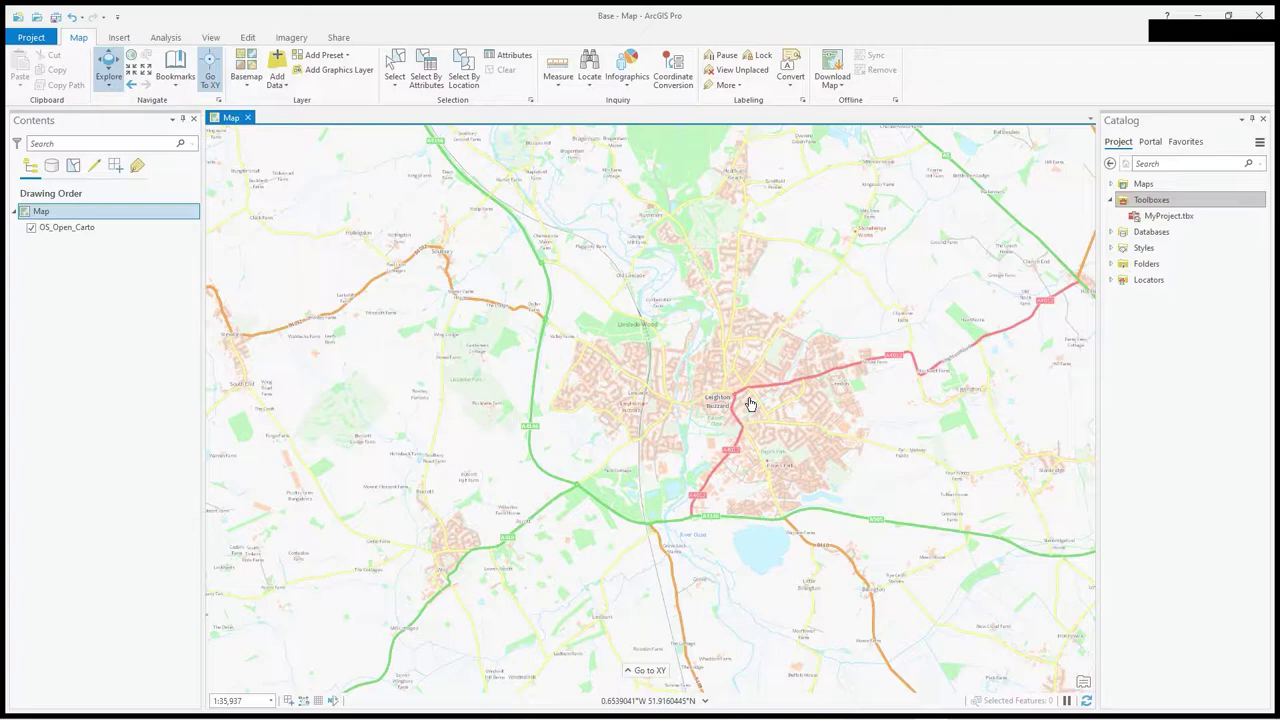
pyautogui.moveTo(750, 404); pyautogui.dragTo(736, 409)
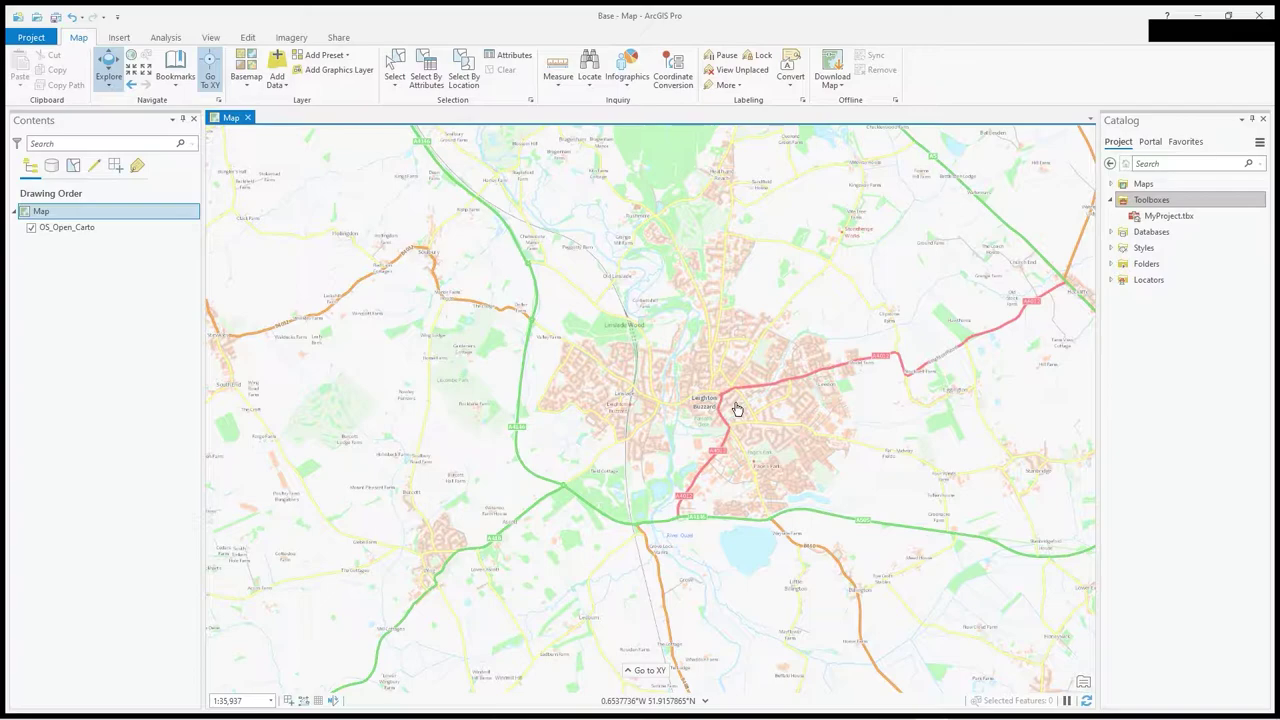
pyautogui.moveTo(736, 409); pyautogui.dragTo(725, 405)
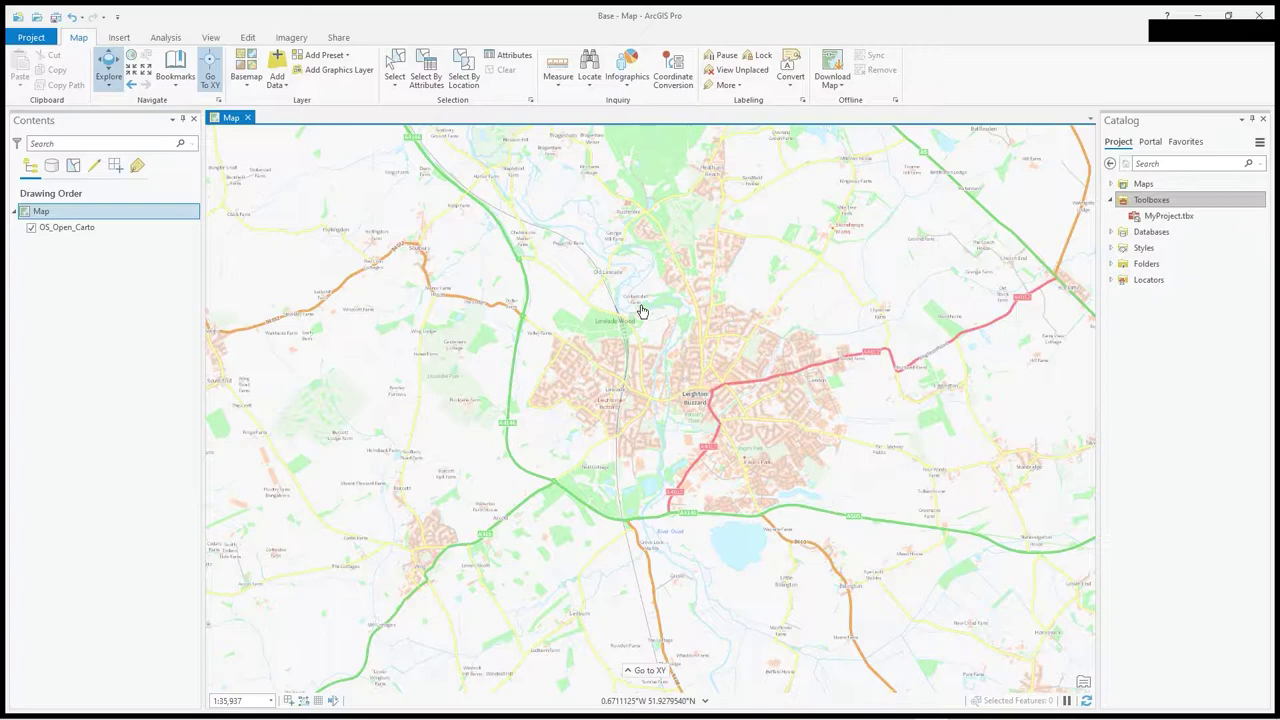
pyautogui.click(1160, 216)
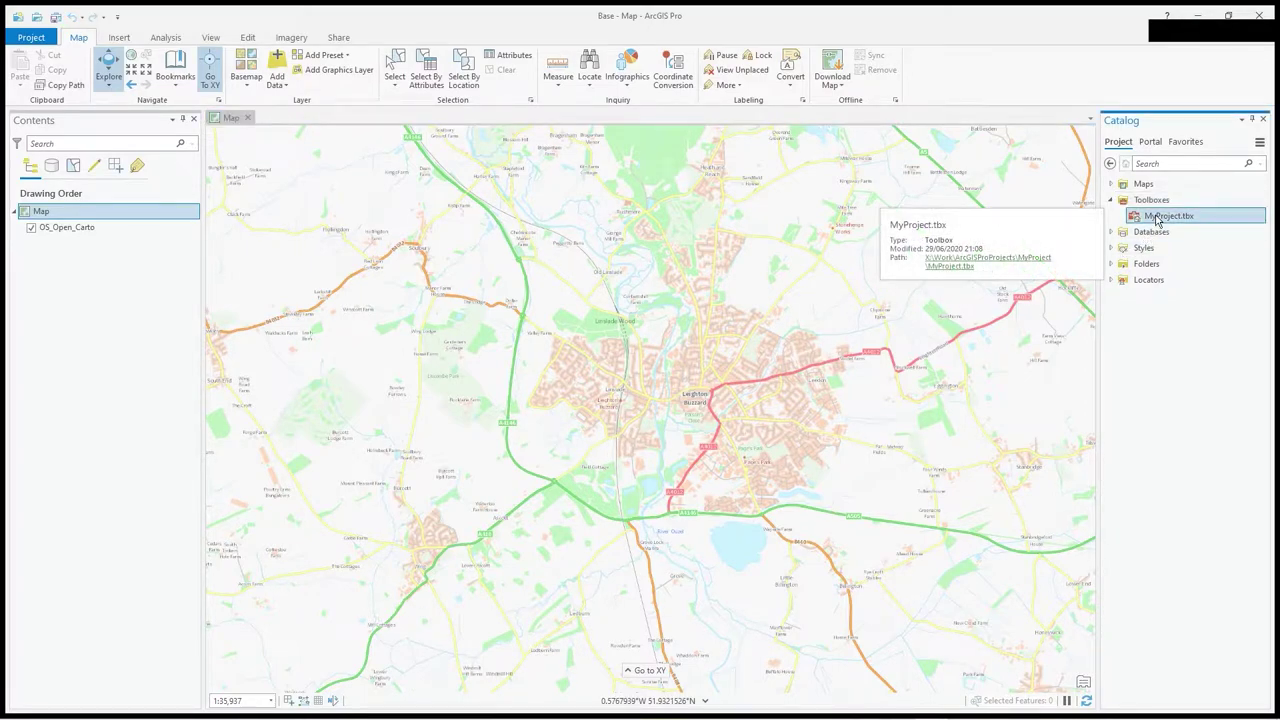
pyautogui.click(1160, 405)
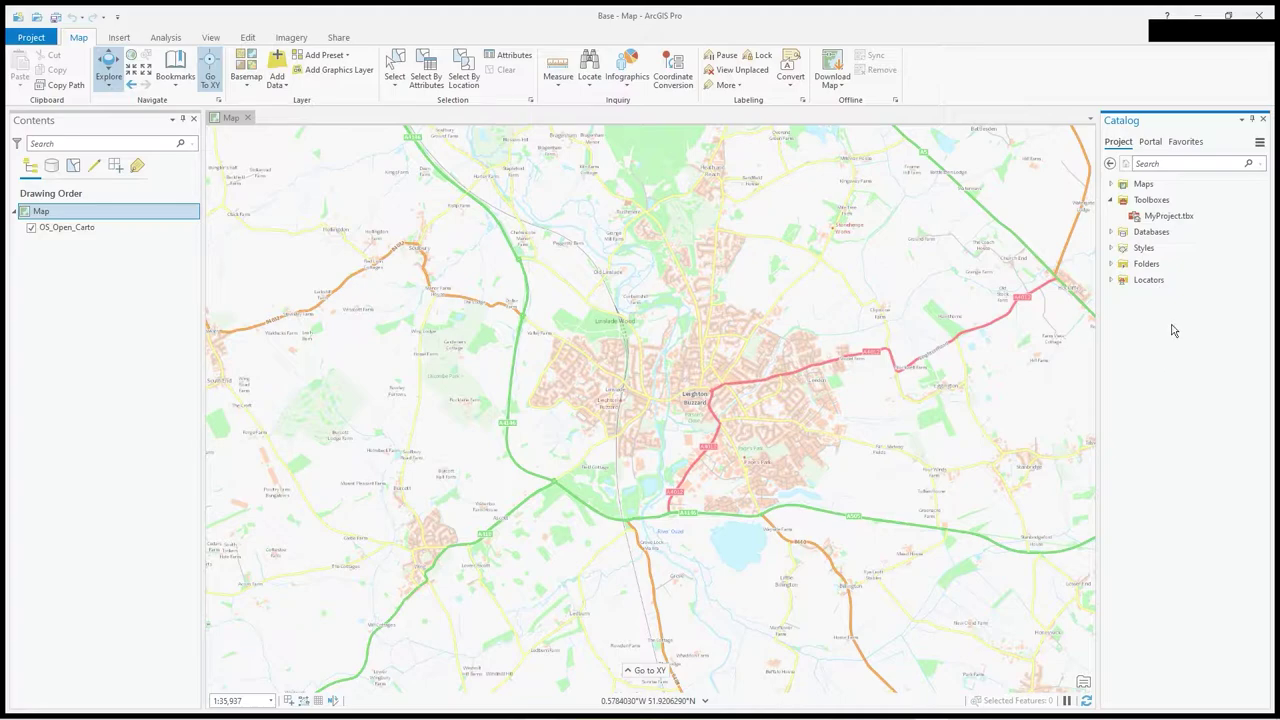
pyautogui.rightClick(1171, 222)
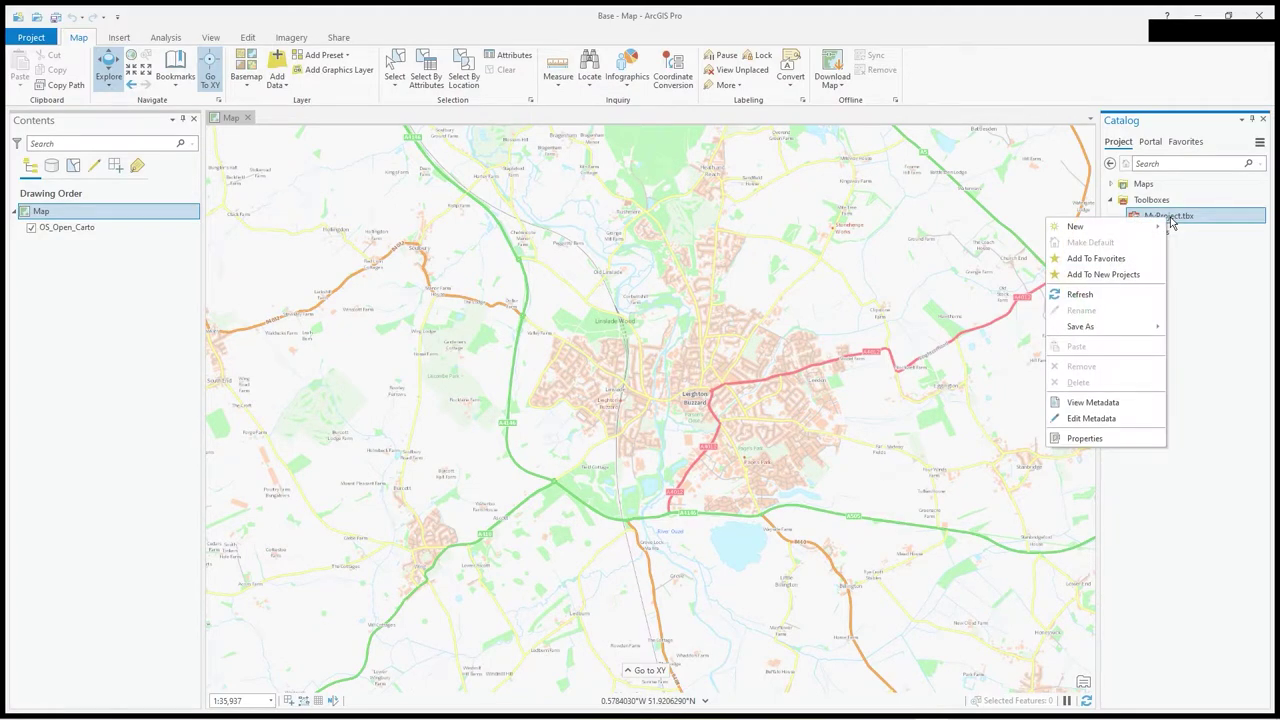
pyautogui.click(1160, 205)
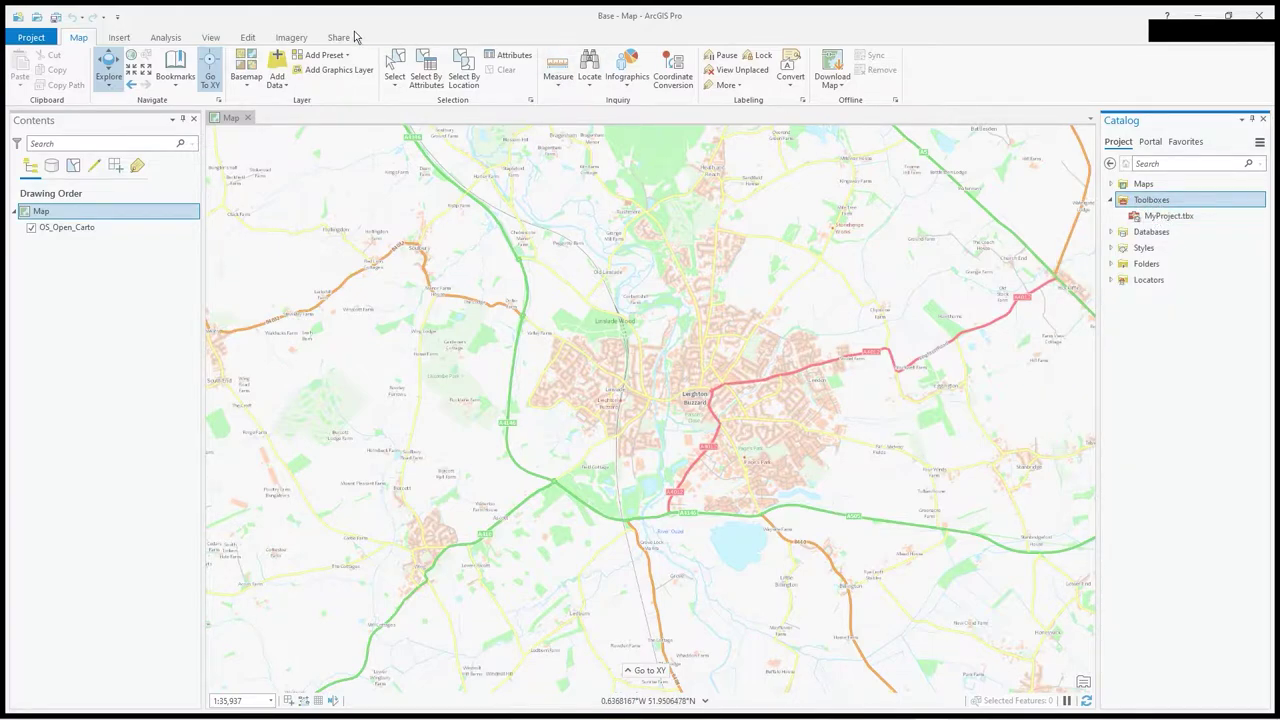
# - Show MyProject.tbx's New submenu with Model, Script, Toolset and Spatial ETL Tool
pyautogui.click(214, 40)
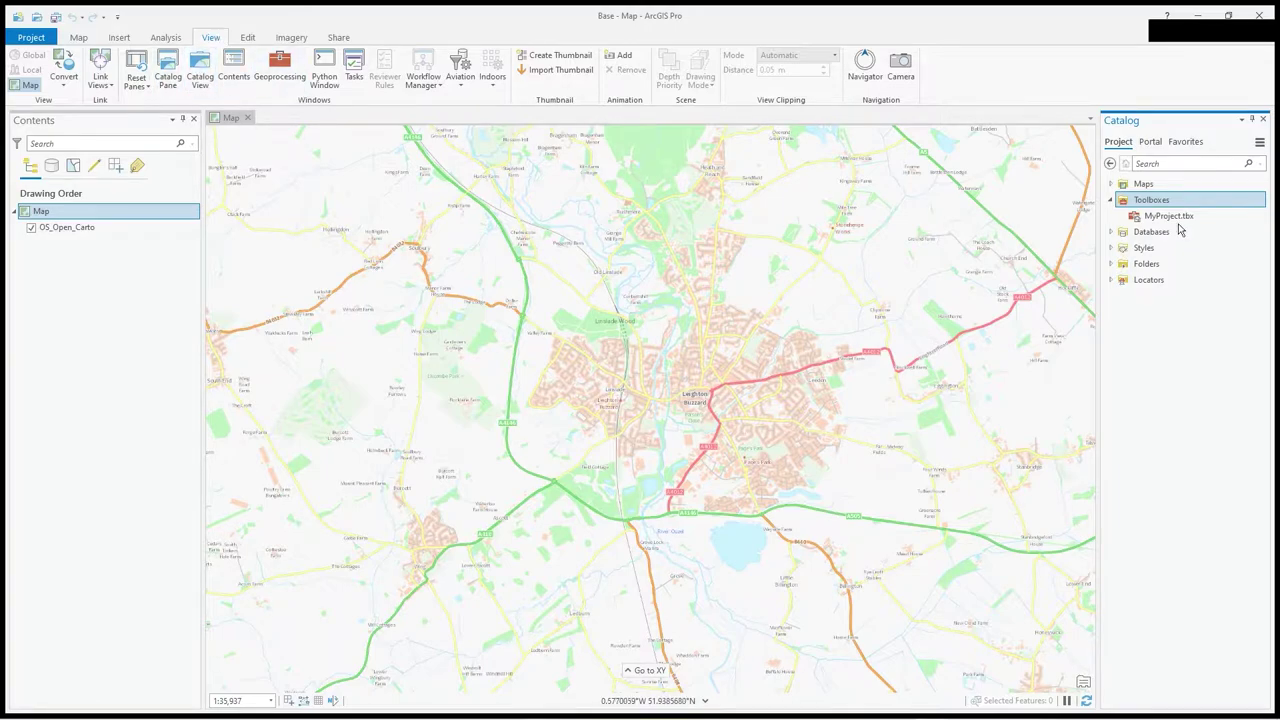
pyautogui.click(1141, 352)
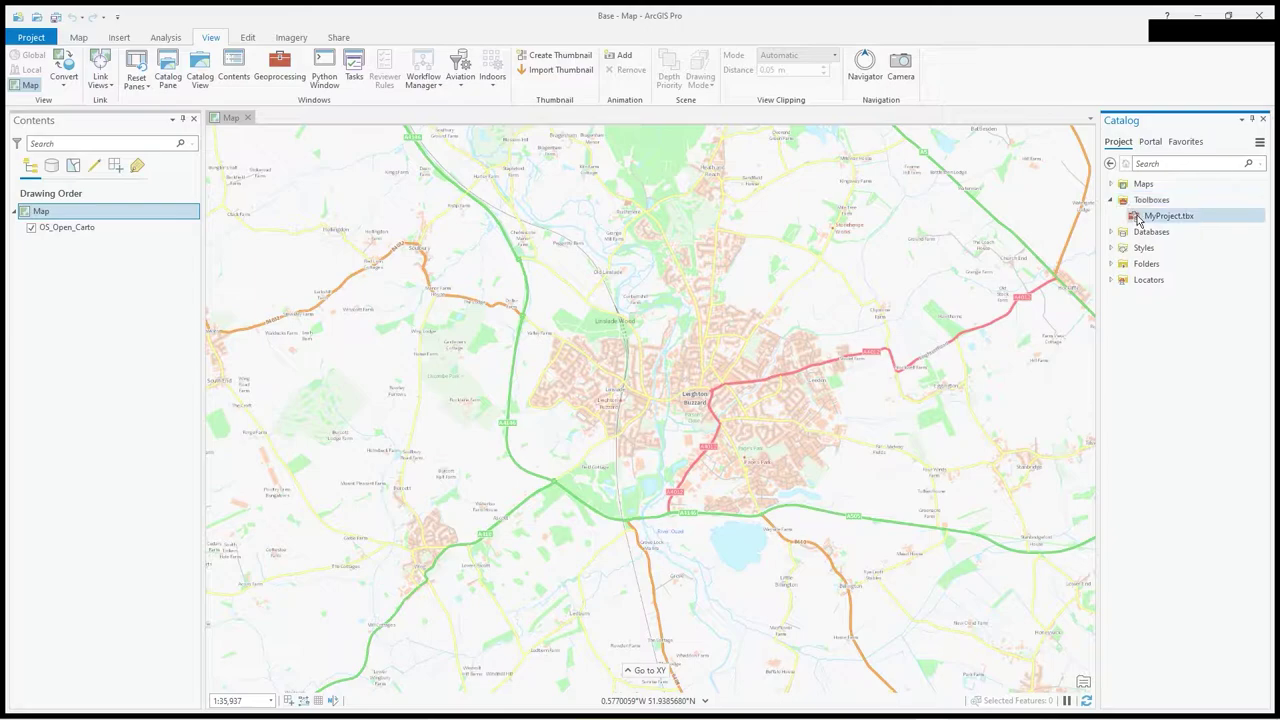
pyautogui.rightClick(1137, 217)
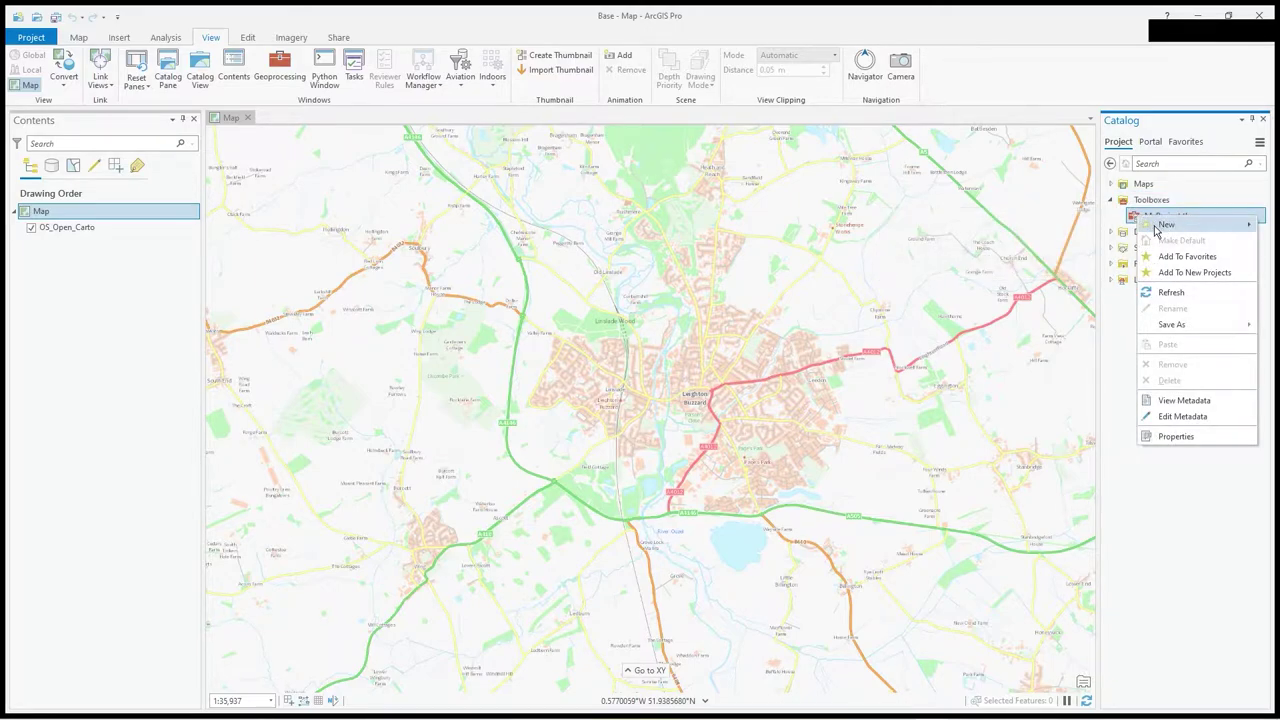
pyautogui.moveTo(1156, 230)
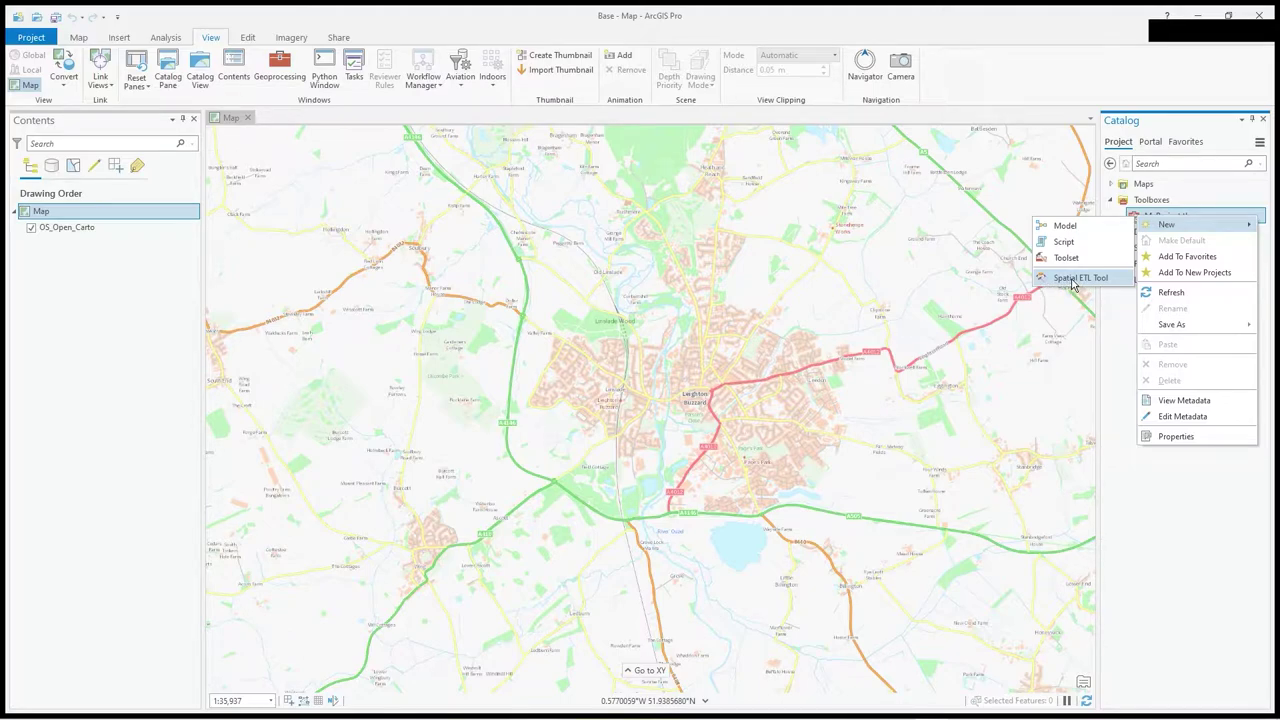
# - Create a Spatial ETL tool labelled 'GeoRSS BGS Earthquakes' with Import FMW ticked
pyautogui.click(1073, 280)
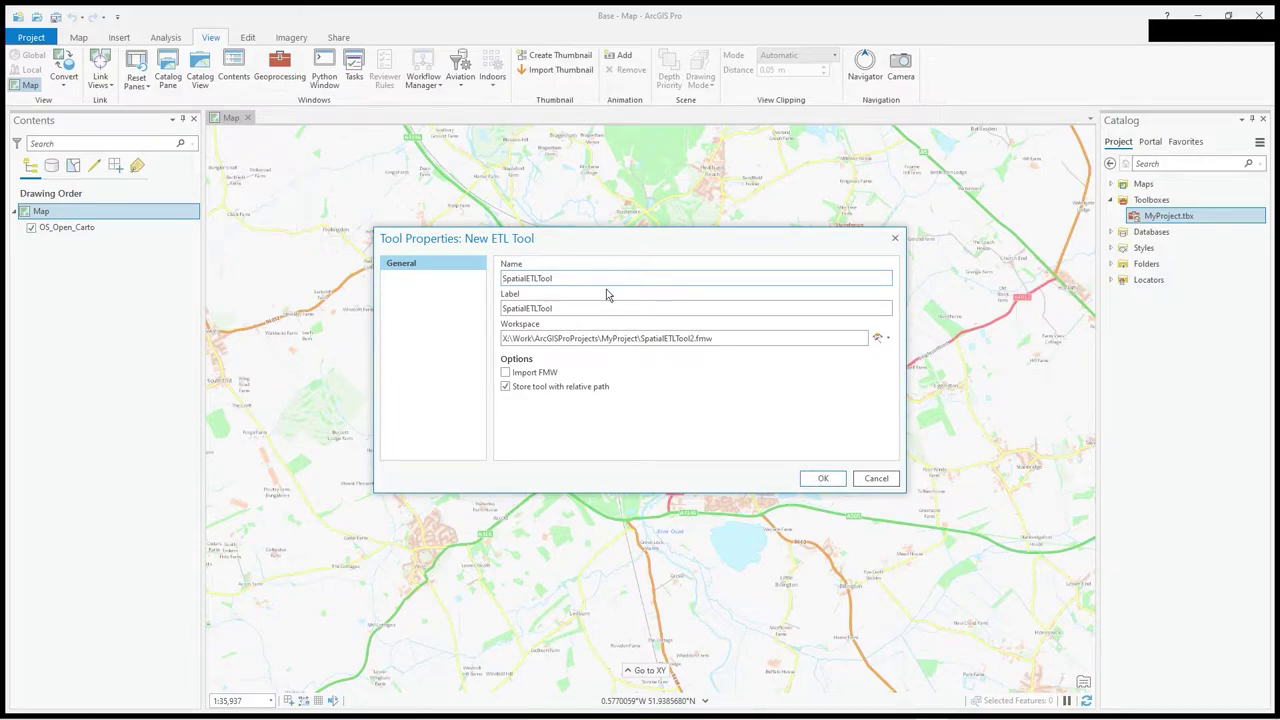
pyautogui.click(550, 375)
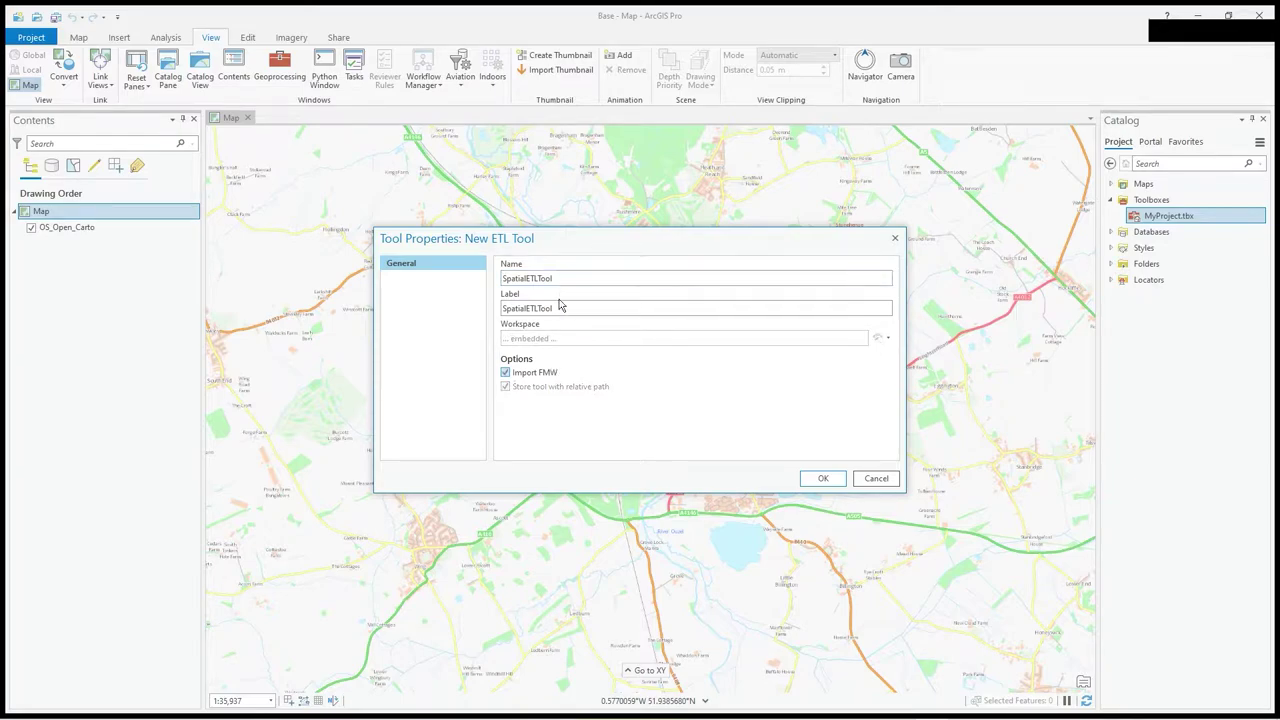
pyautogui.moveTo(557, 308); pyautogui.dragTo(497, 318)
pyautogui.write('GeoRSS BGS Earthquakes')
pyautogui.click(824, 479)
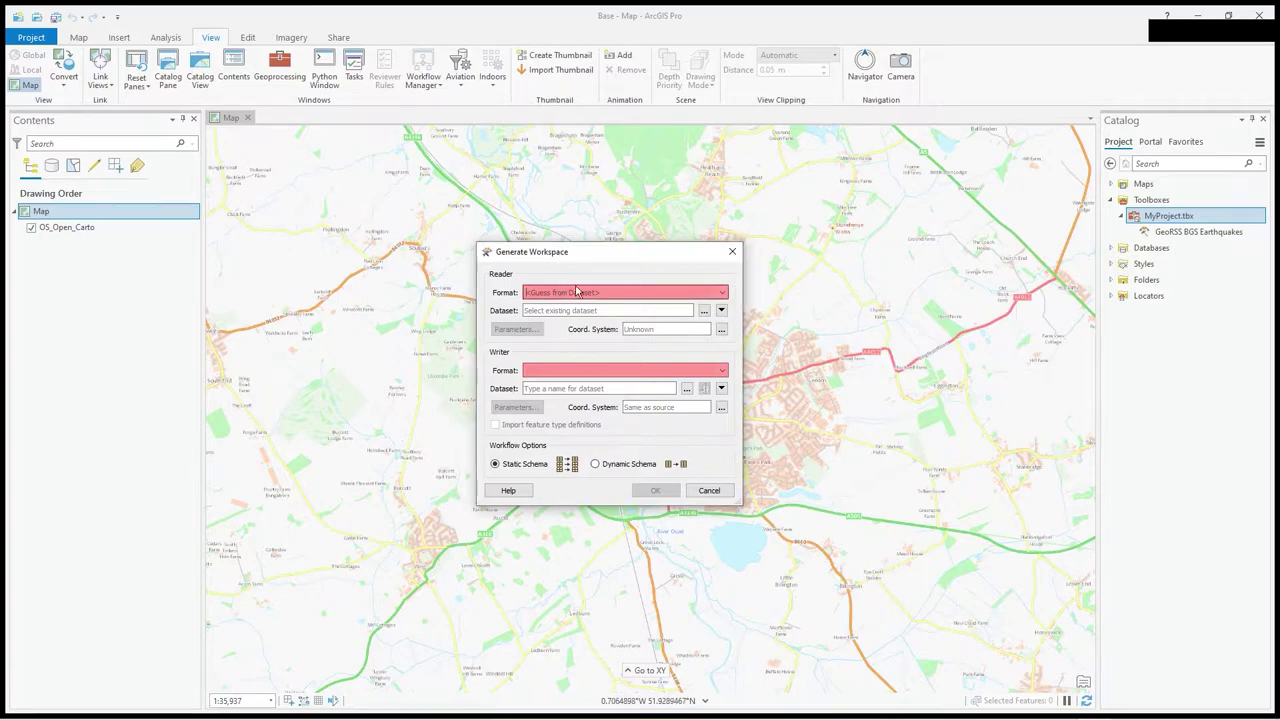
# - Open the full Reader Format gallery through More Formats and arrange its window
pyautogui.moveTo(586, 256); pyautogui.dragTo(590, 219)
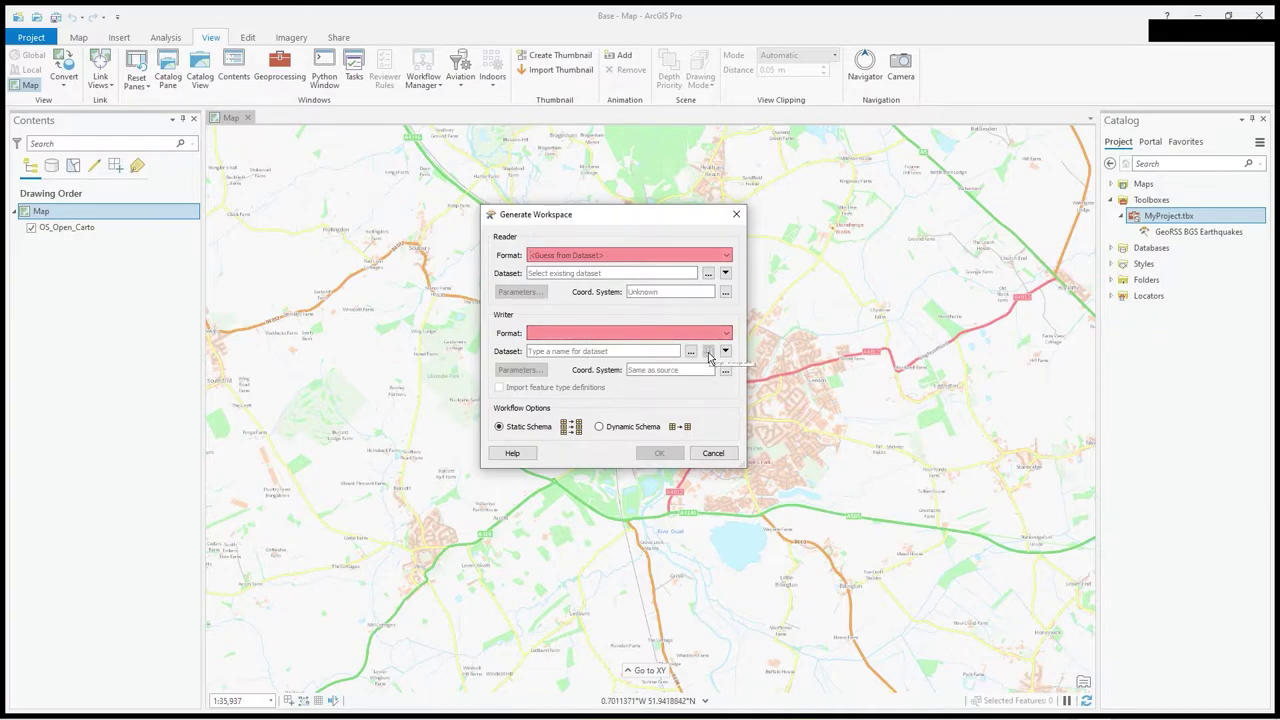
pyautogui.click(727, 256)
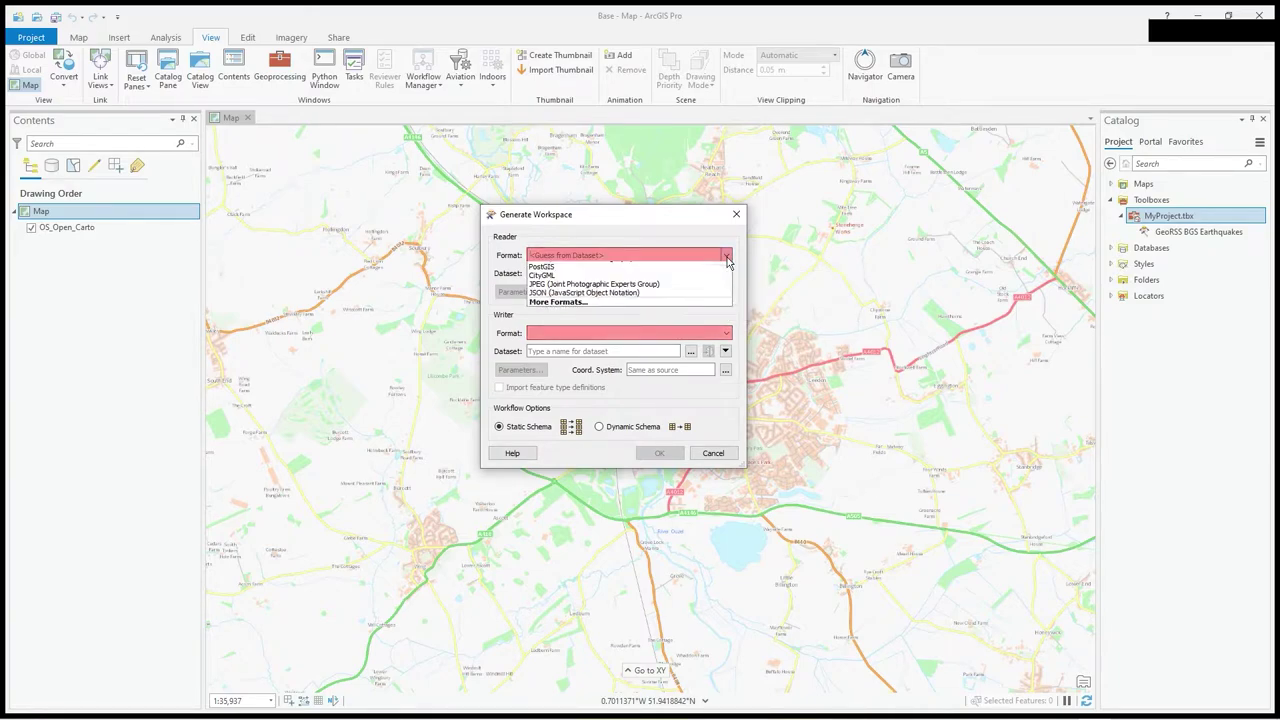
pyautogui.click(586, 248)
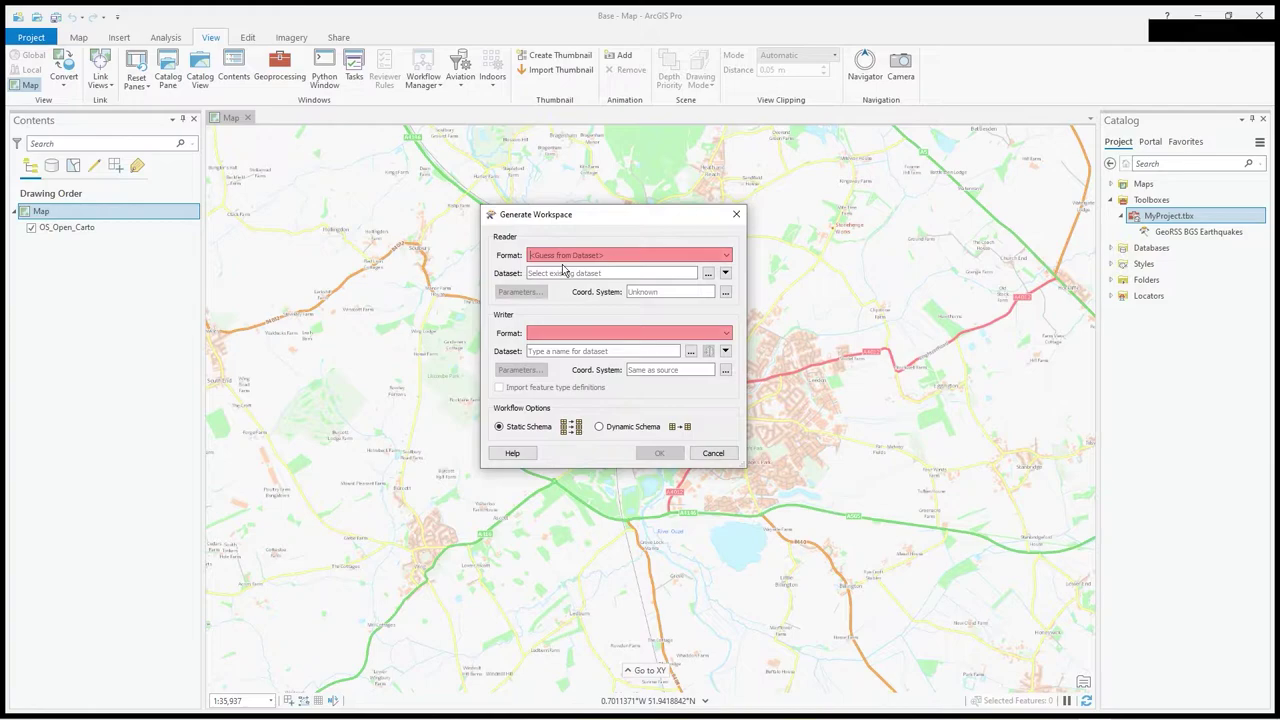
pyautogui.click(727, 257)
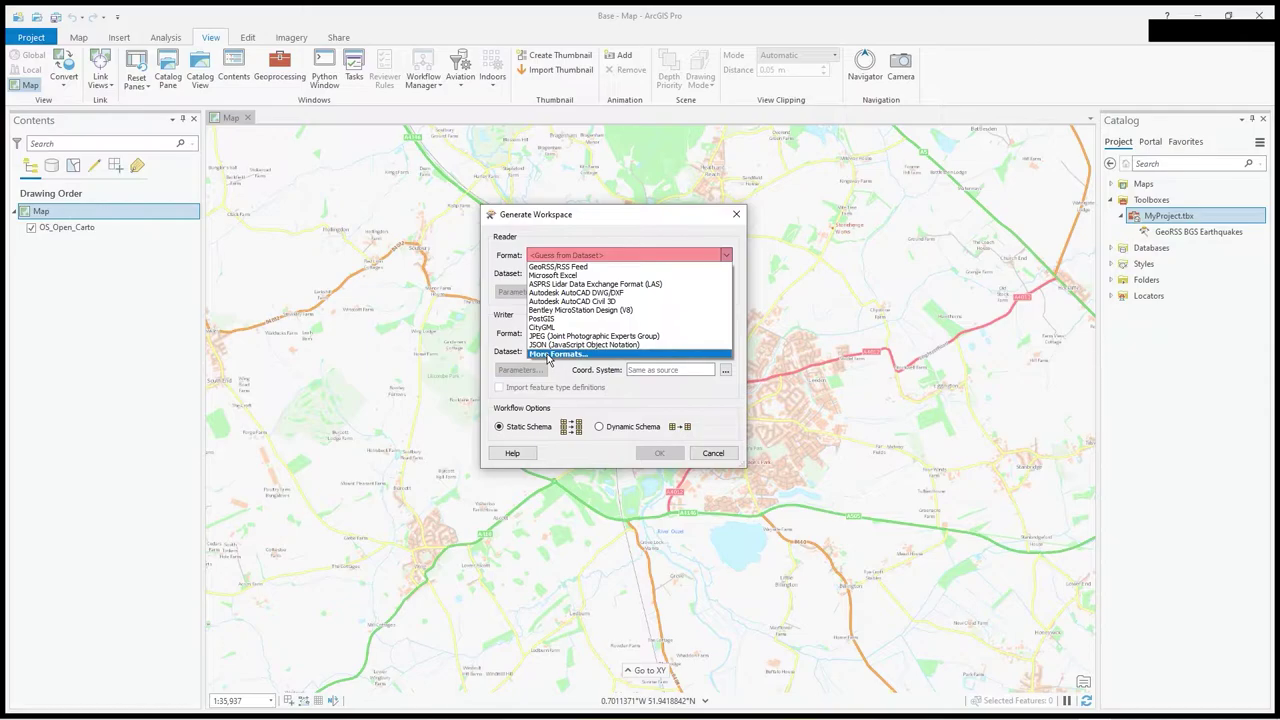
pyautogui.click(548, 355)
pyautogui.click(899, 208)
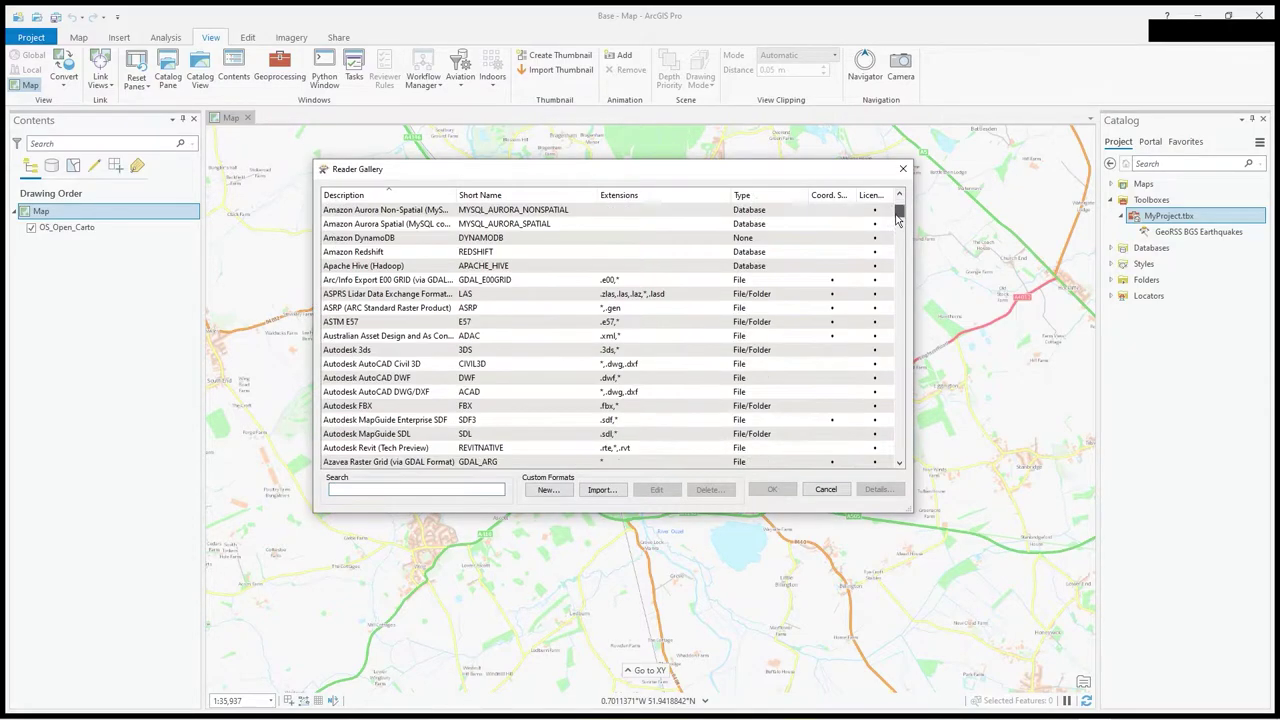
pyautogui.moveTo(897, 220); pyautogui.dragTo(874, 299)
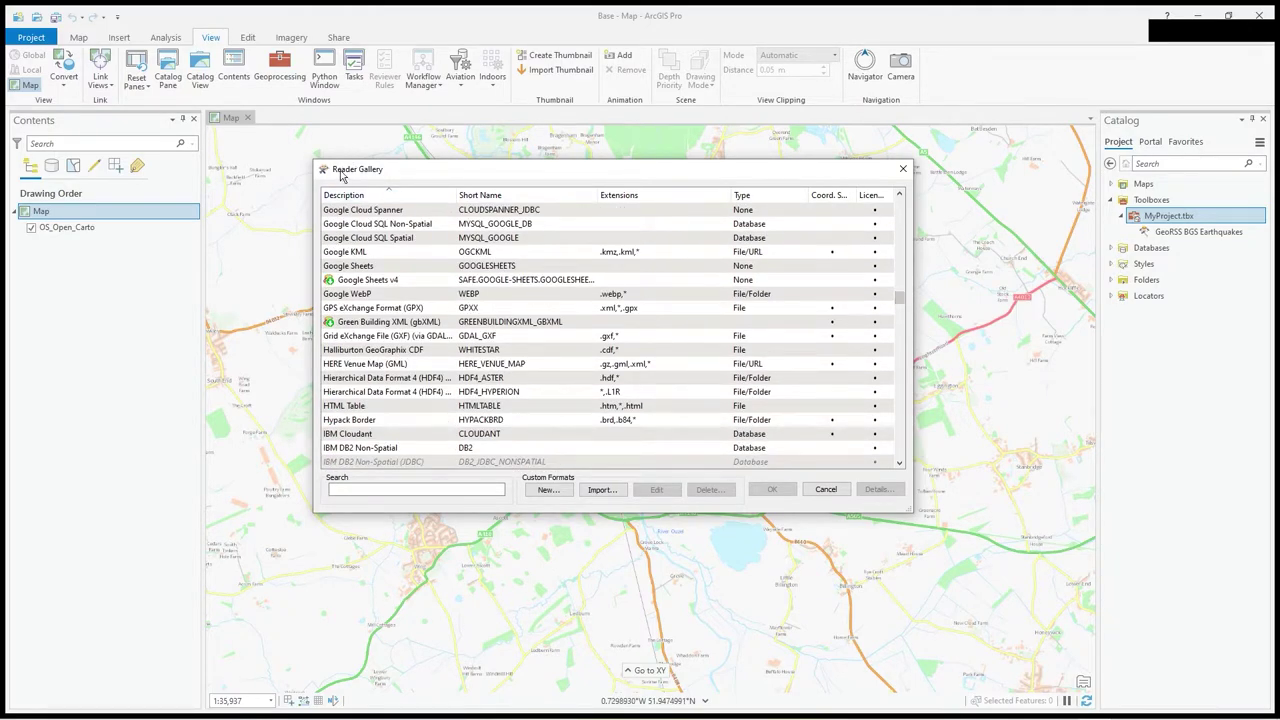
pyautogui.moveTo(337, 175); pyautogui.dragTo(366, 171)
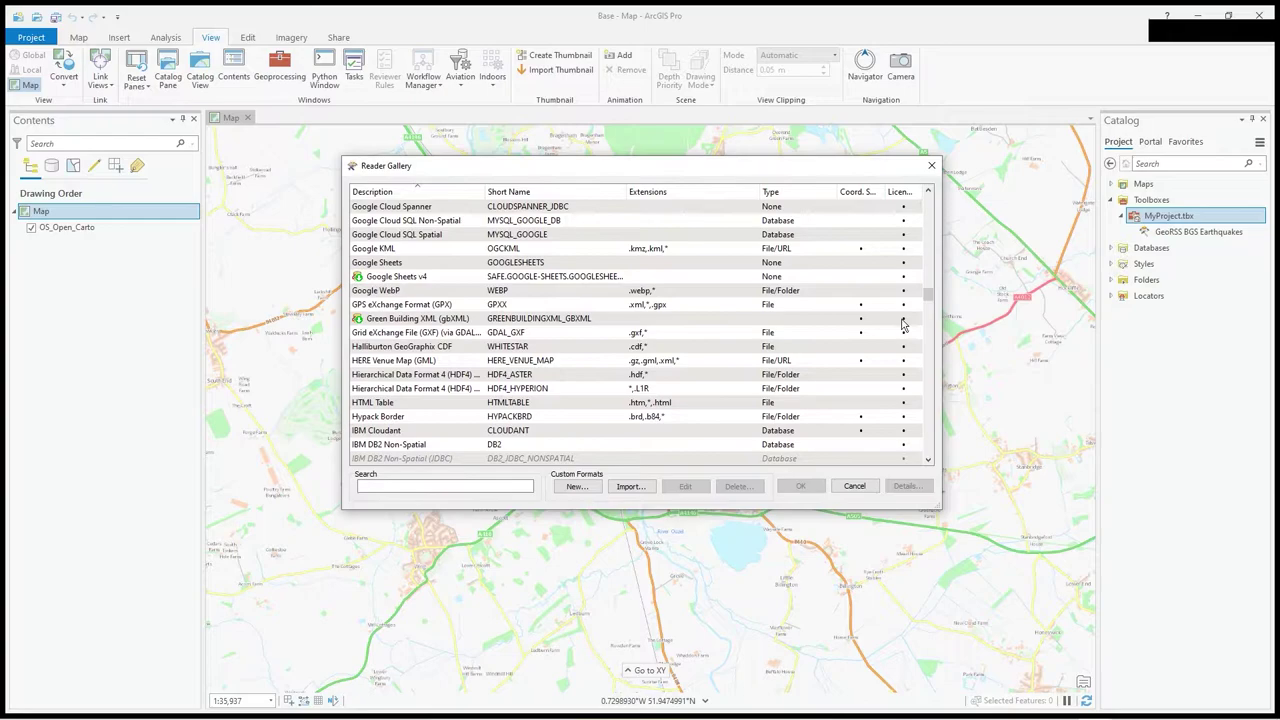
# - Search 'rss' in the Reader Gallery and set GeoRSS/RSS Feed as the reader format
pyautogui.click(386, 483)
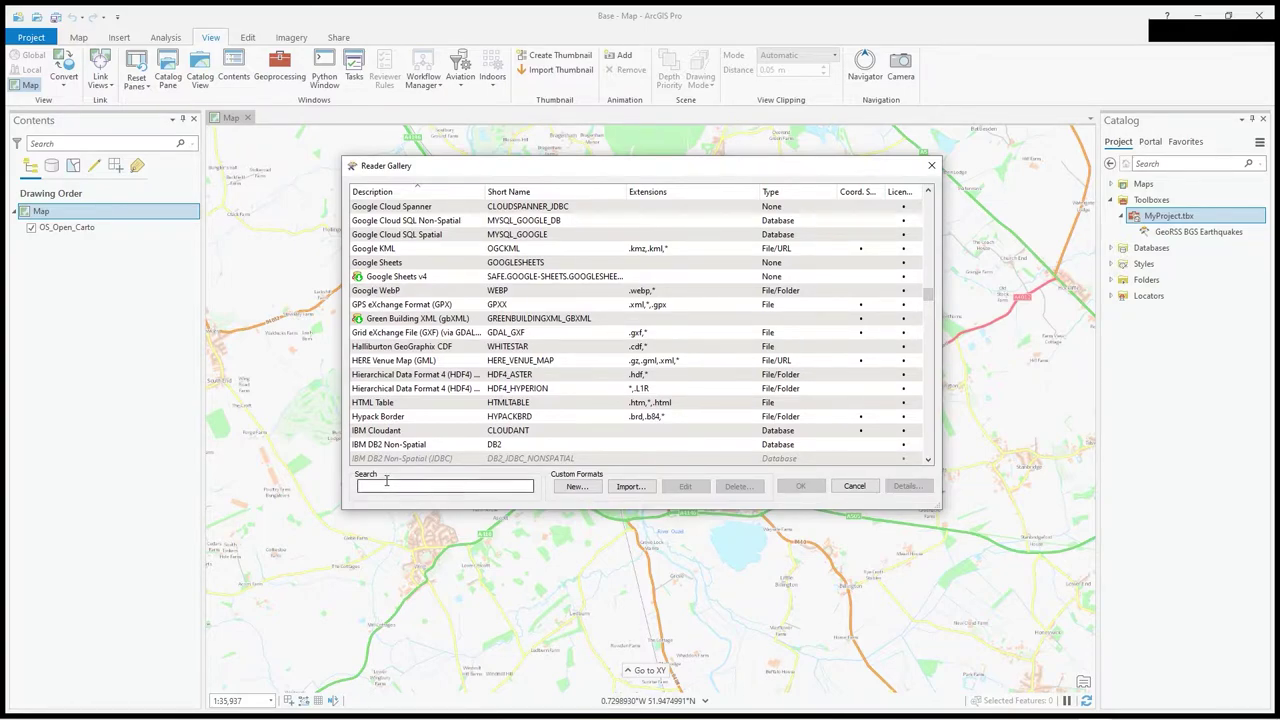
pyautogui.write('g')
pyautogui.press('BackSpace')
pyautogui.write('rss')
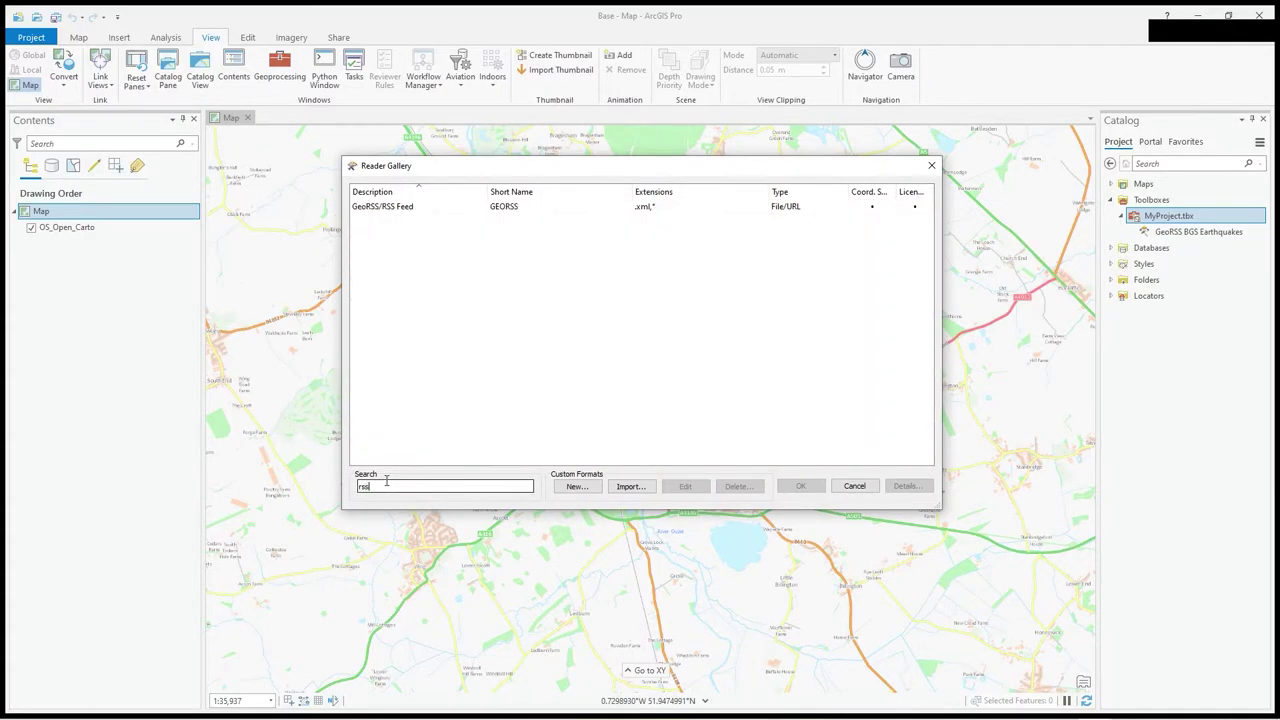
pyautogui.click(382, 208)
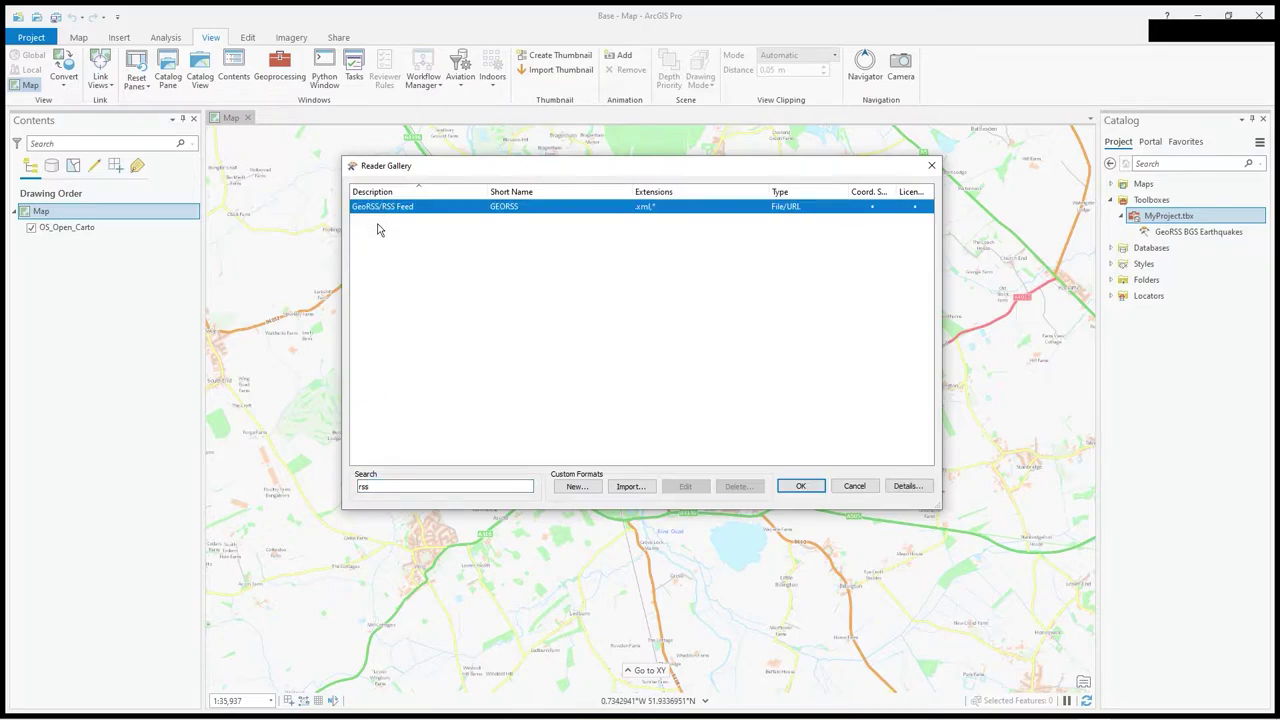
pyautogui.click(800, 486)
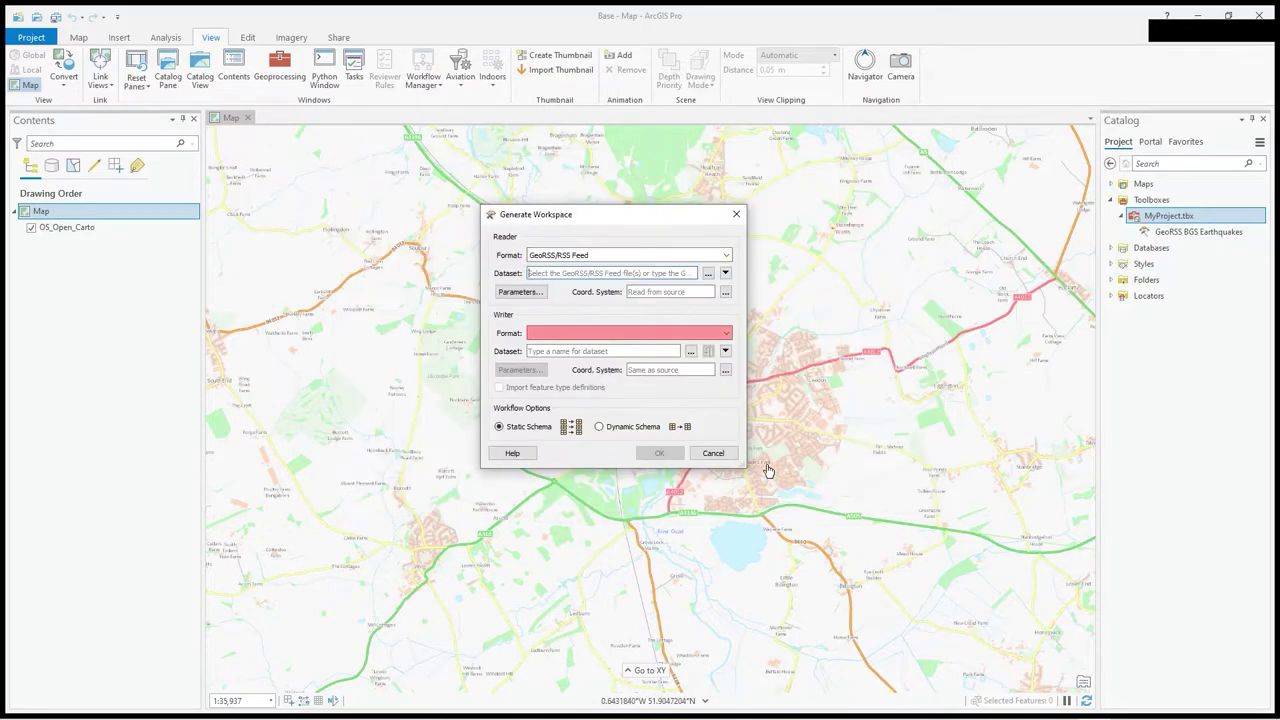
# - Paste the BGS earthquake feed address as the reader dataset and browse the writer format gallery
pyautogui.click(597, 272)
pyautogui.write('http://earthquakes.bgs.ac.uk/feeds/MhSeismology.xml')
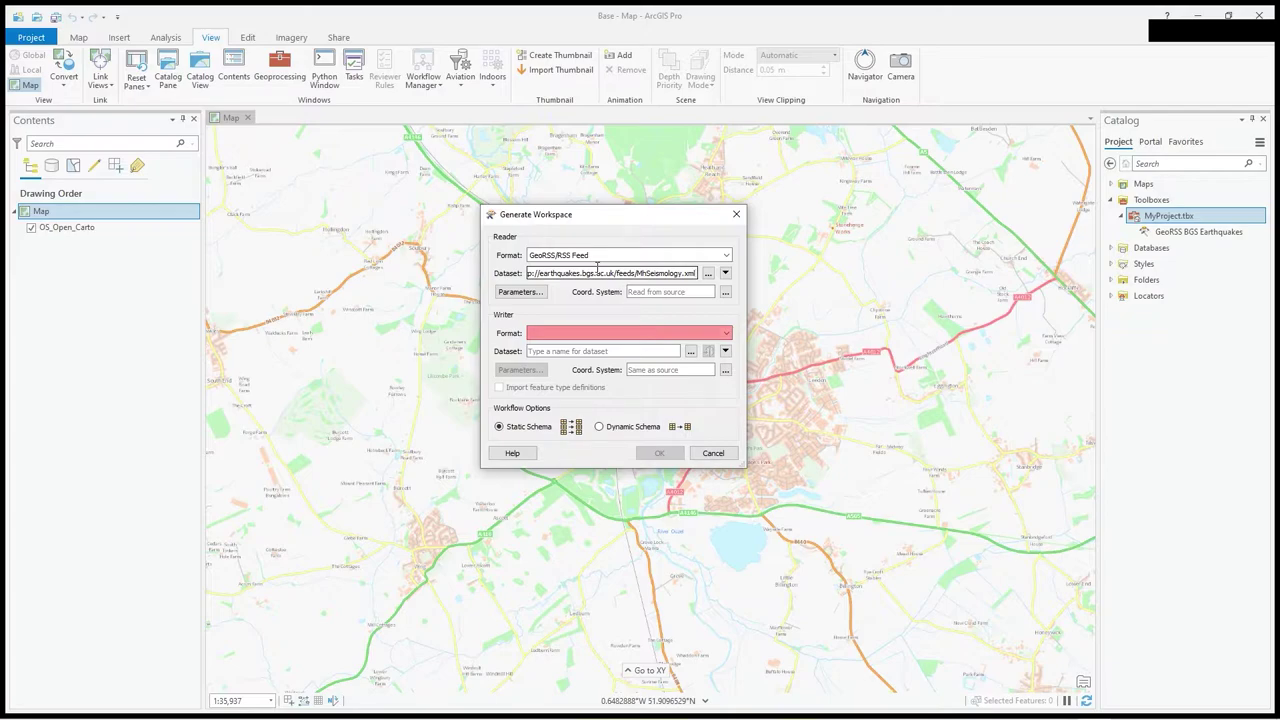
pyautogui.click(731, 338)
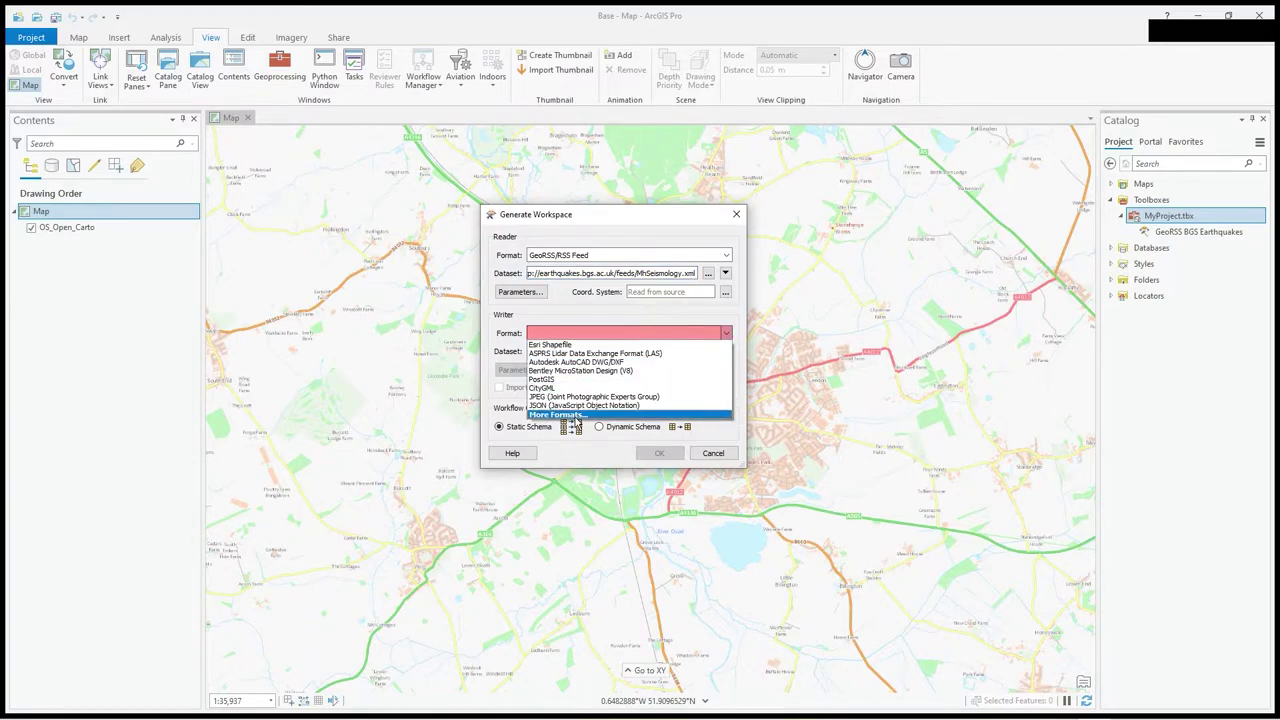
pyautogui.click(575, 416)
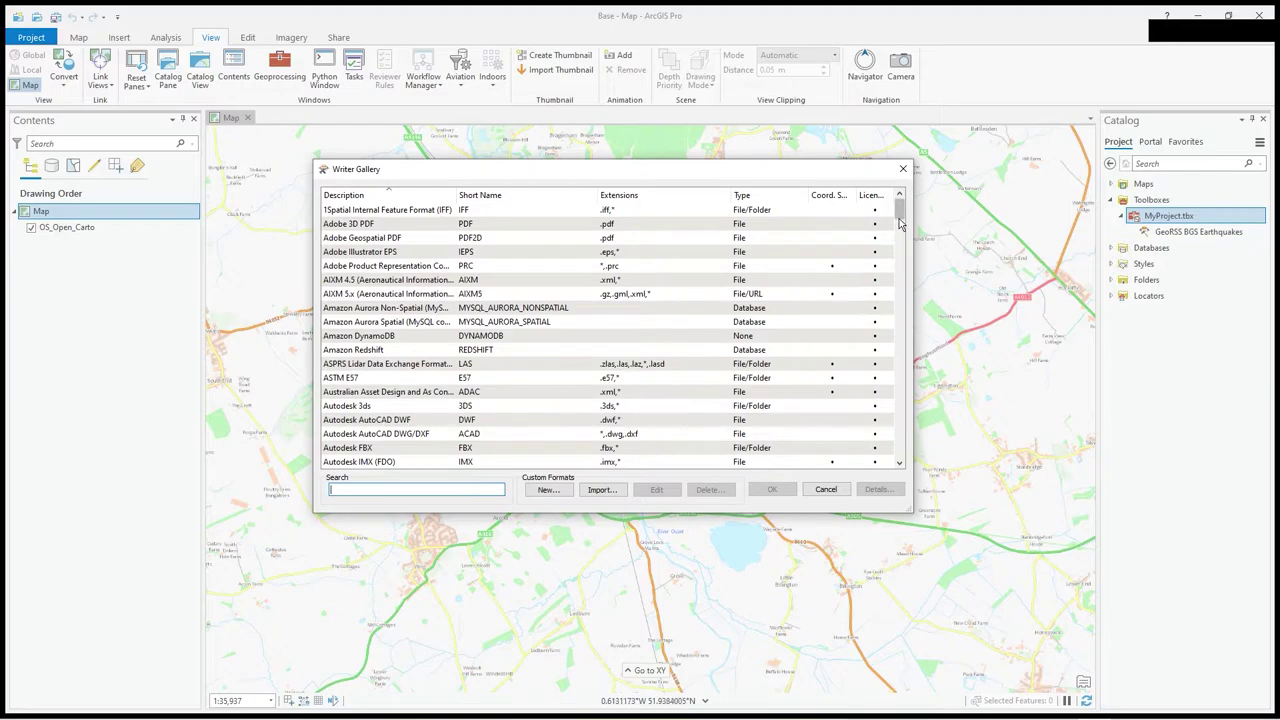
pyautogui.scroll(-8, 887, 253)
pyautogui.scroll(-15, 887, 253)
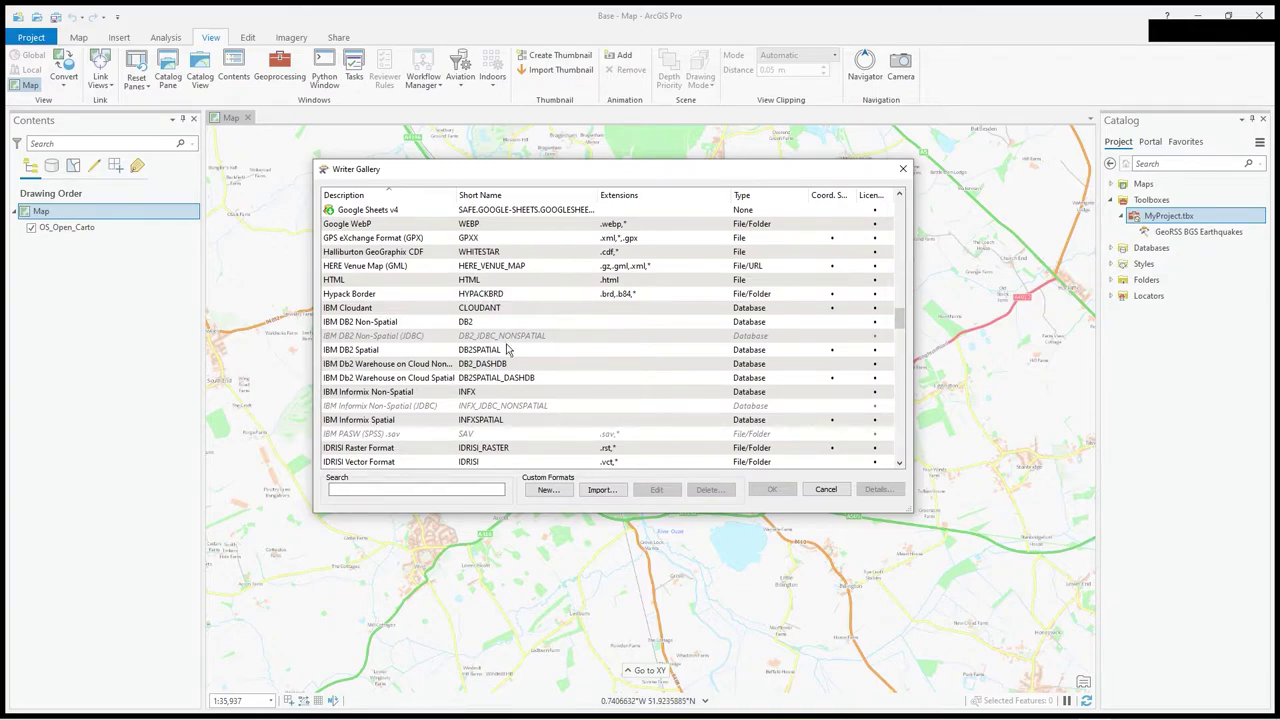
pyautogui.moveTo(901, 320); pyautogui.dragTo(903, 190)
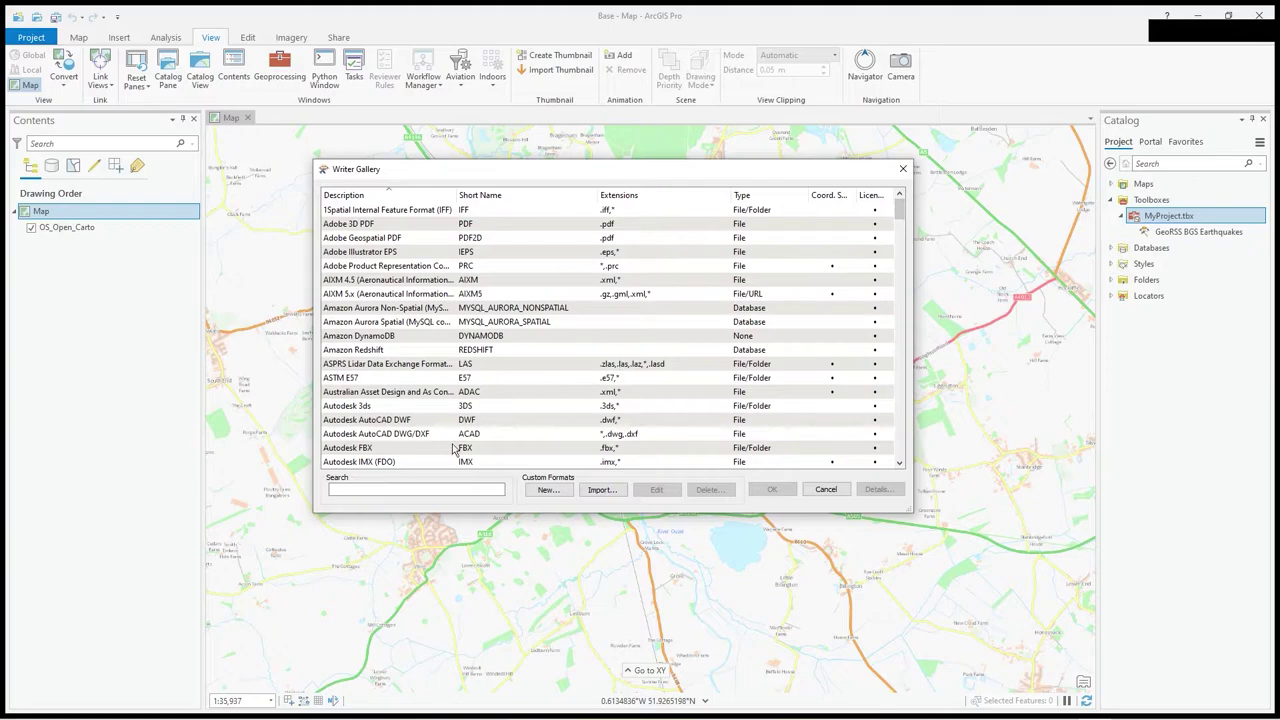
# - Search 'shap', choose Esri Shapefile as the writer format, and generate the workspace
pyautogui.write('shape')
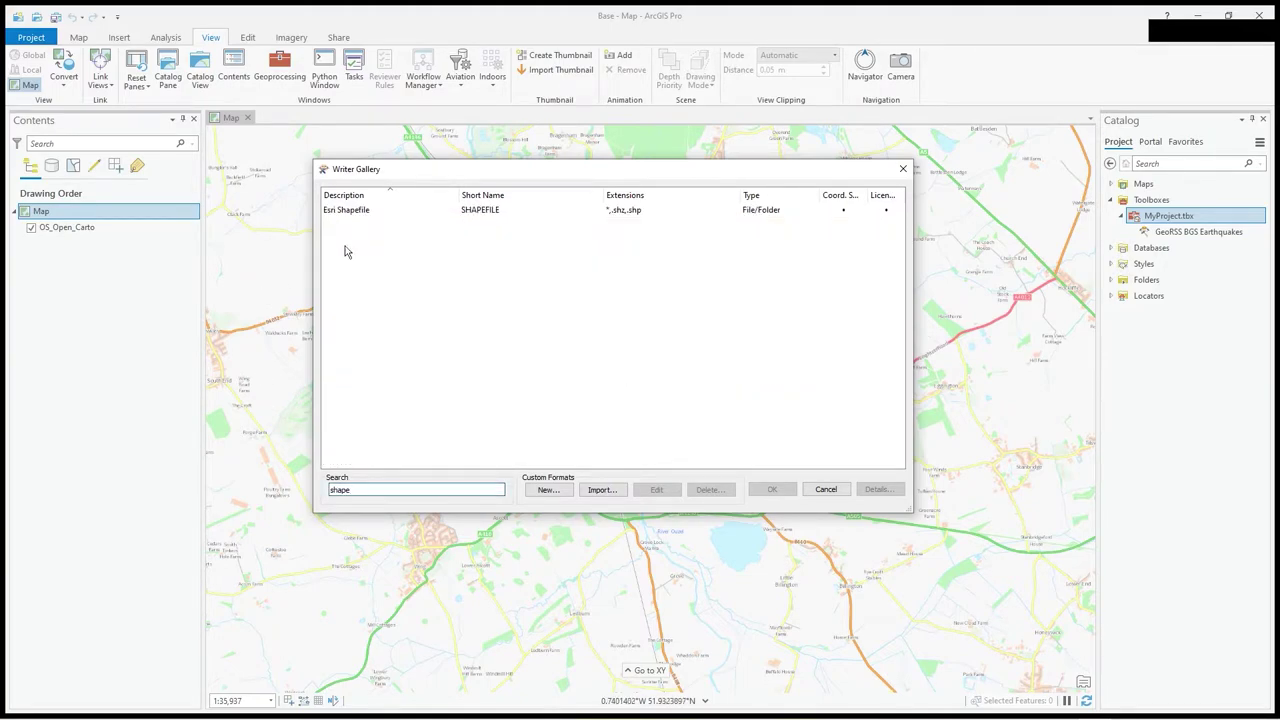
pyautogui.click(350, 212)
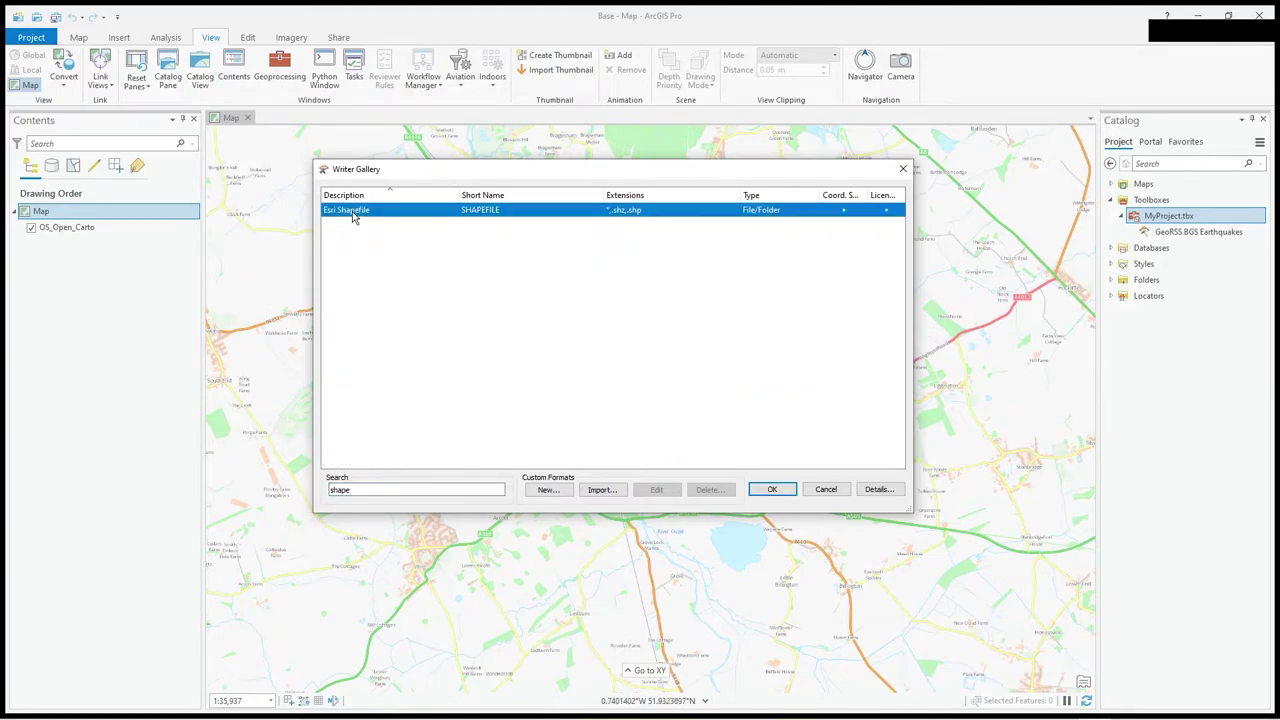
pyautogui.click(773, 489)
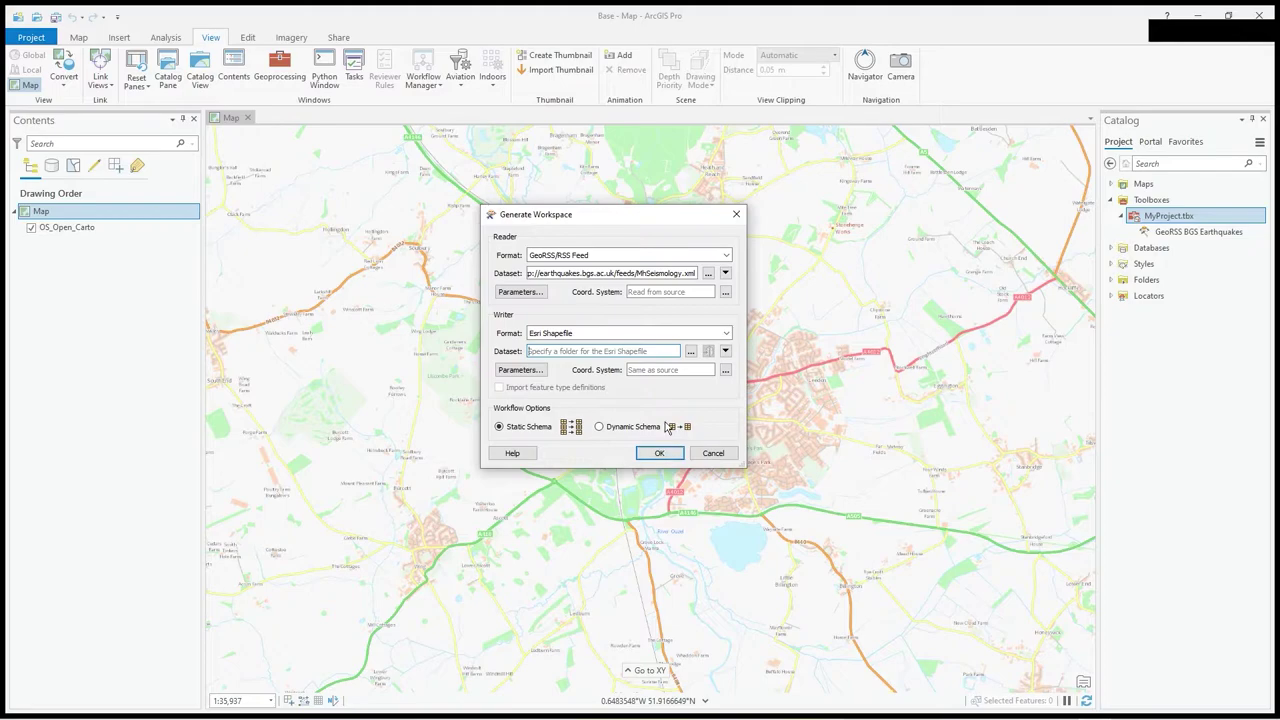
pyautogui.click(663, 455)
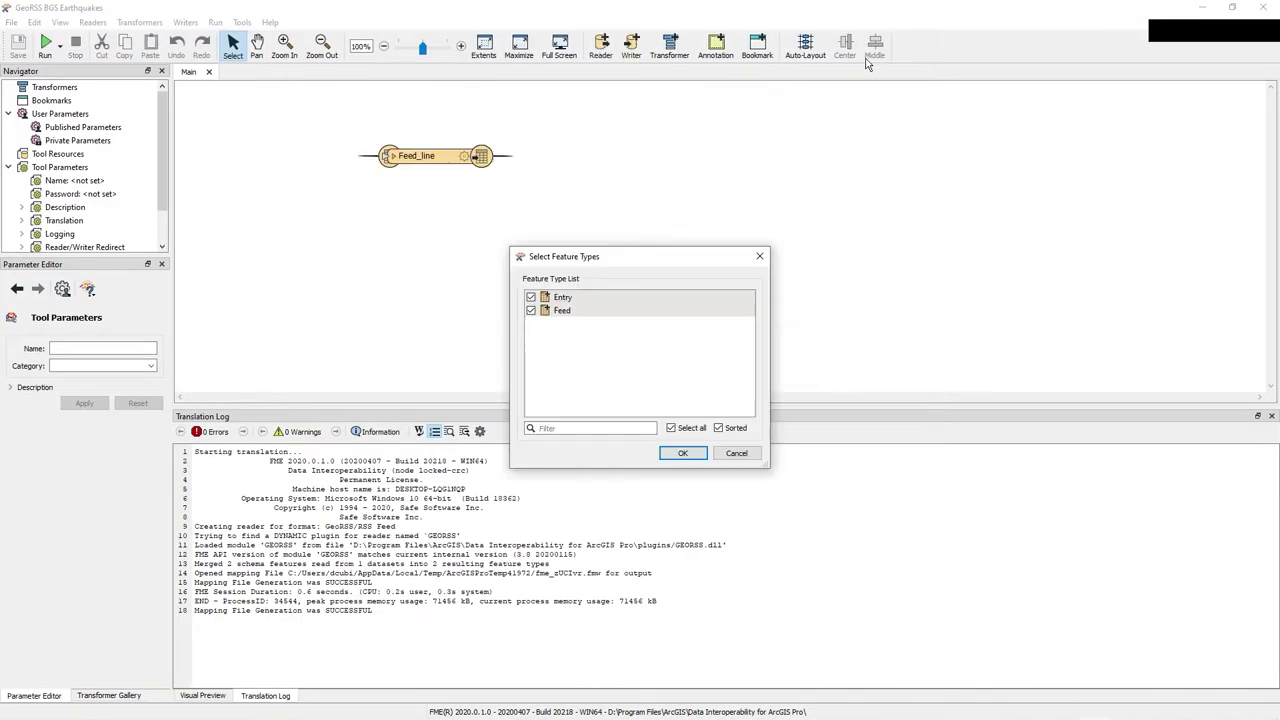
# - Uncheck Feed, keep only the Entry feature type, and create the workspace
pyautogui.click(531, 310)
pyautogui.click(562, 298)
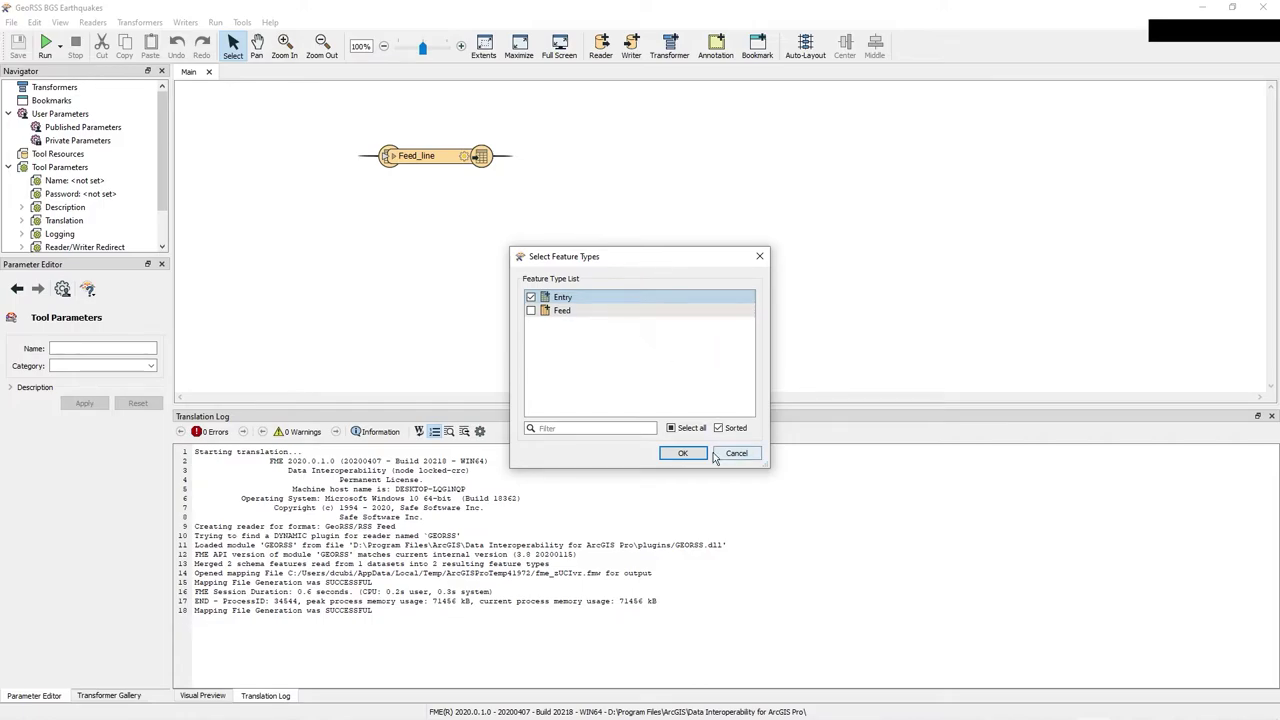
pyautogui.click(683, 453)
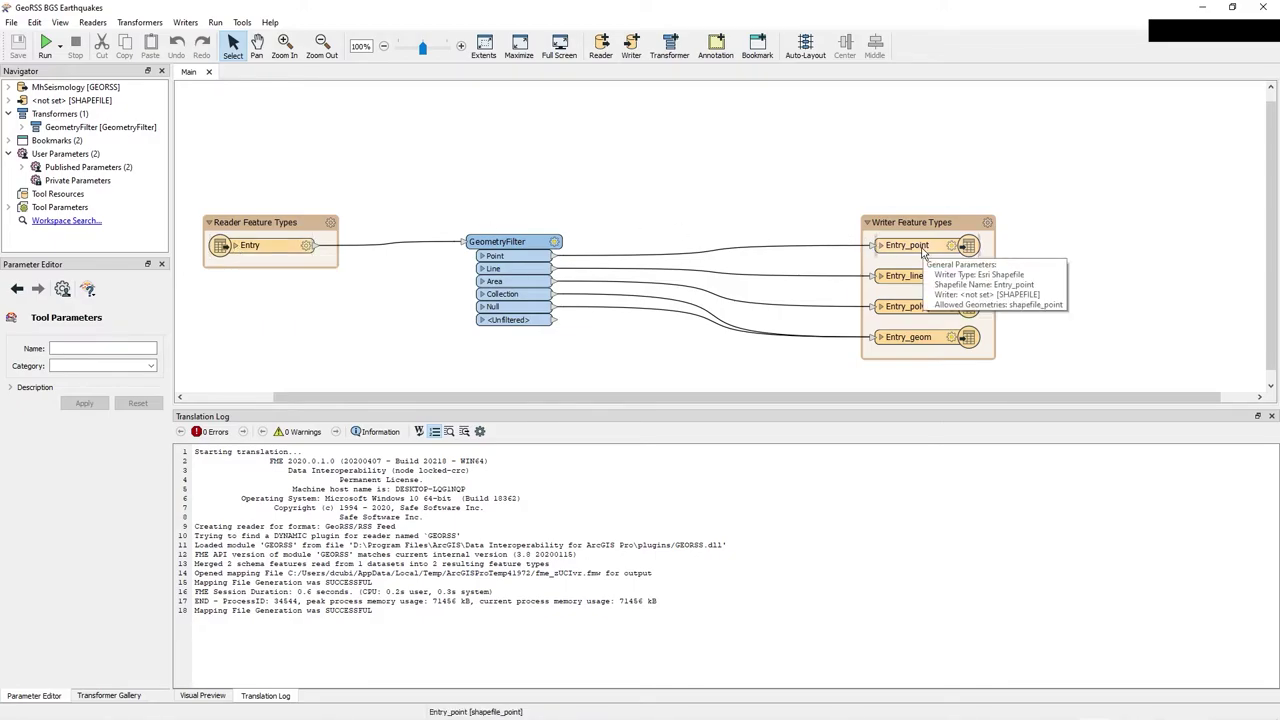
# - Check the Writer Feature Types bookmark properties without changes, then exit Workbench from the File menu
pyautogui.click(987, 223)
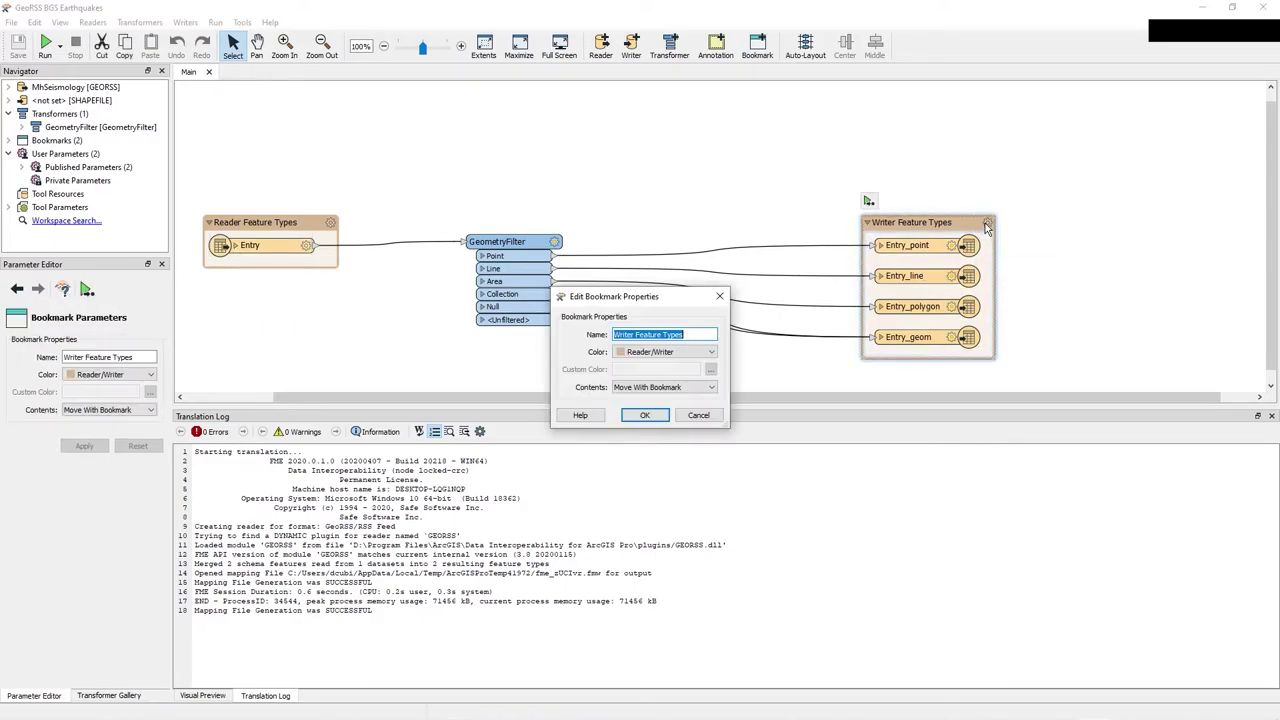
pyautogui.click(695, 416)
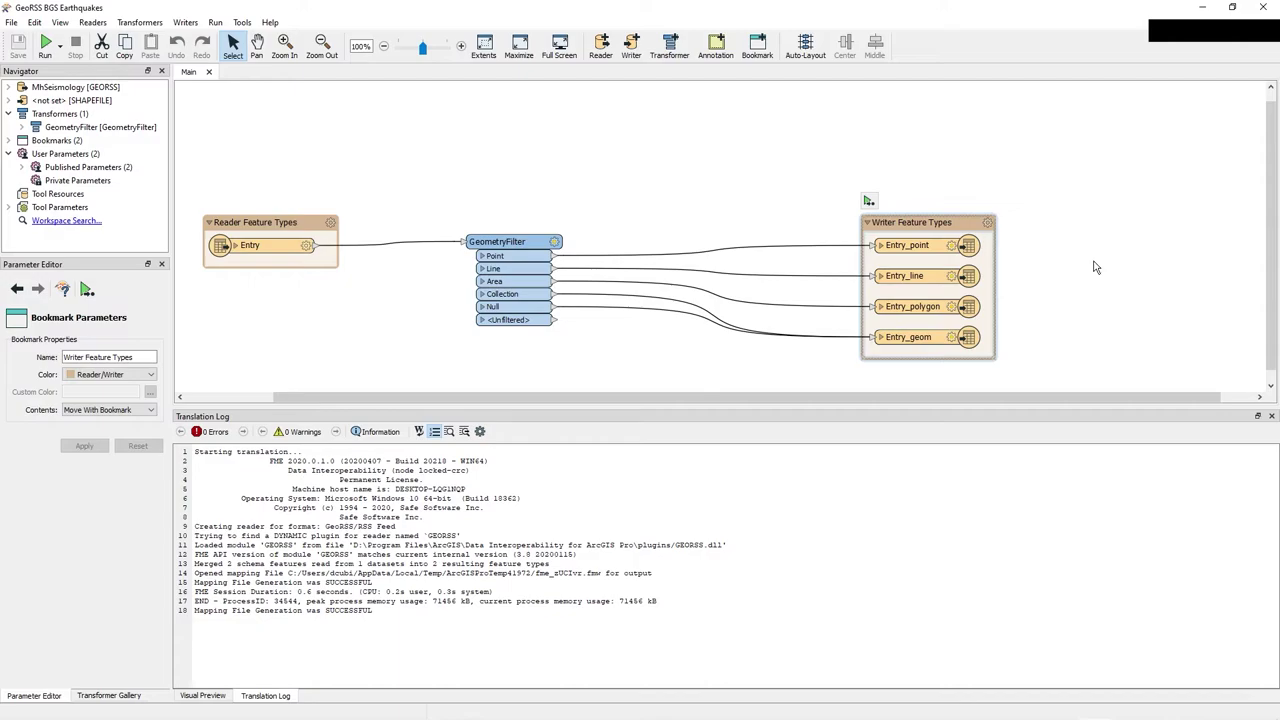
pyautogui.click(417, 116)
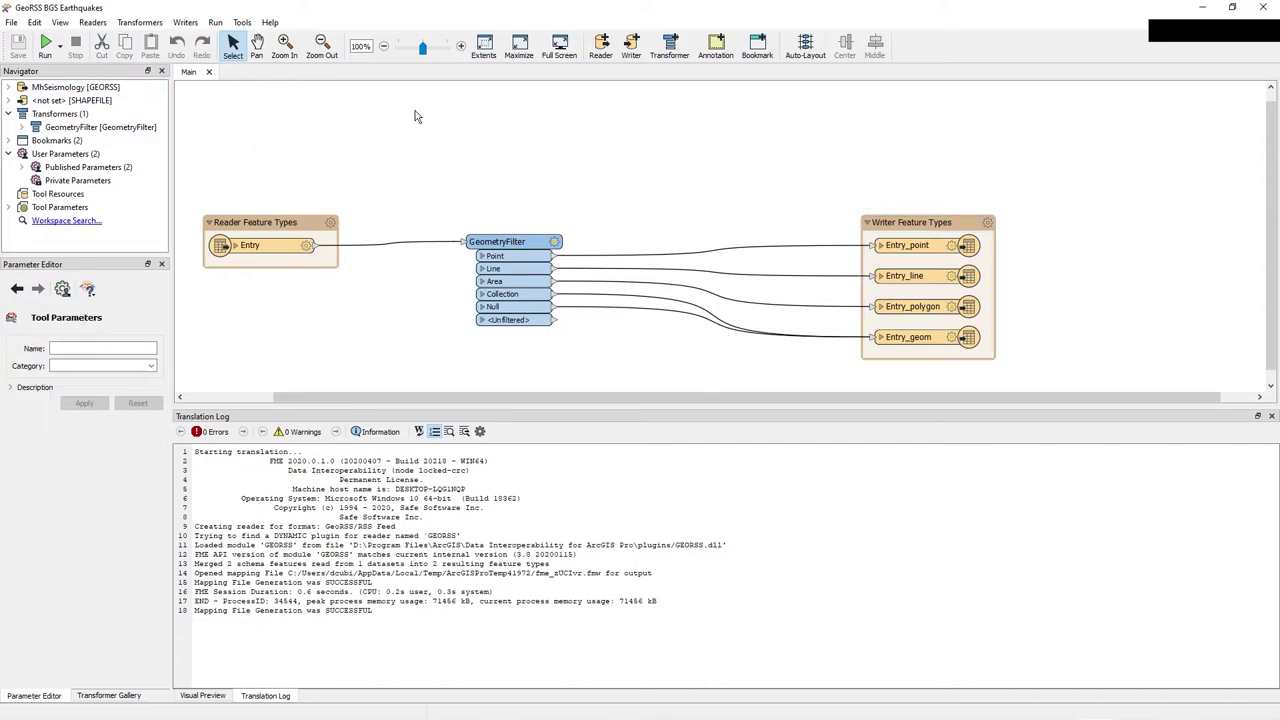
pyautogui.click(11, 23)
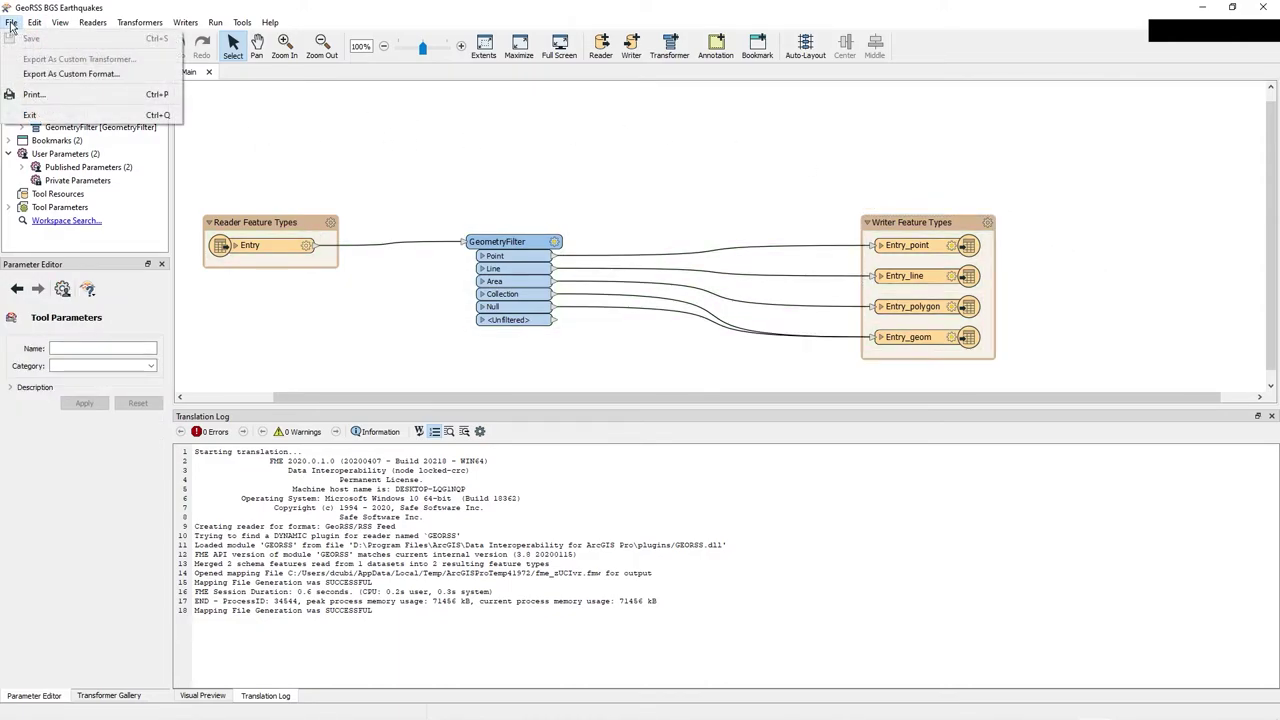
pyautogui.click(50, 115)
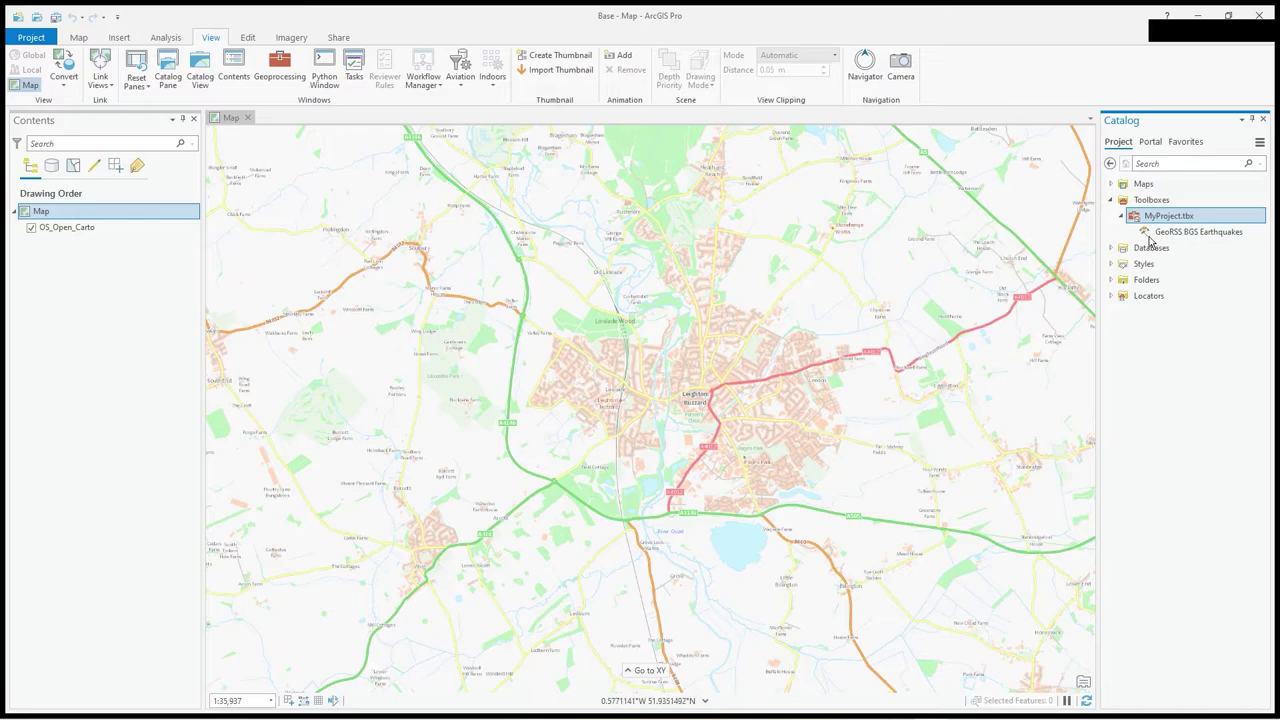
pyautogui.click(1190, 232)
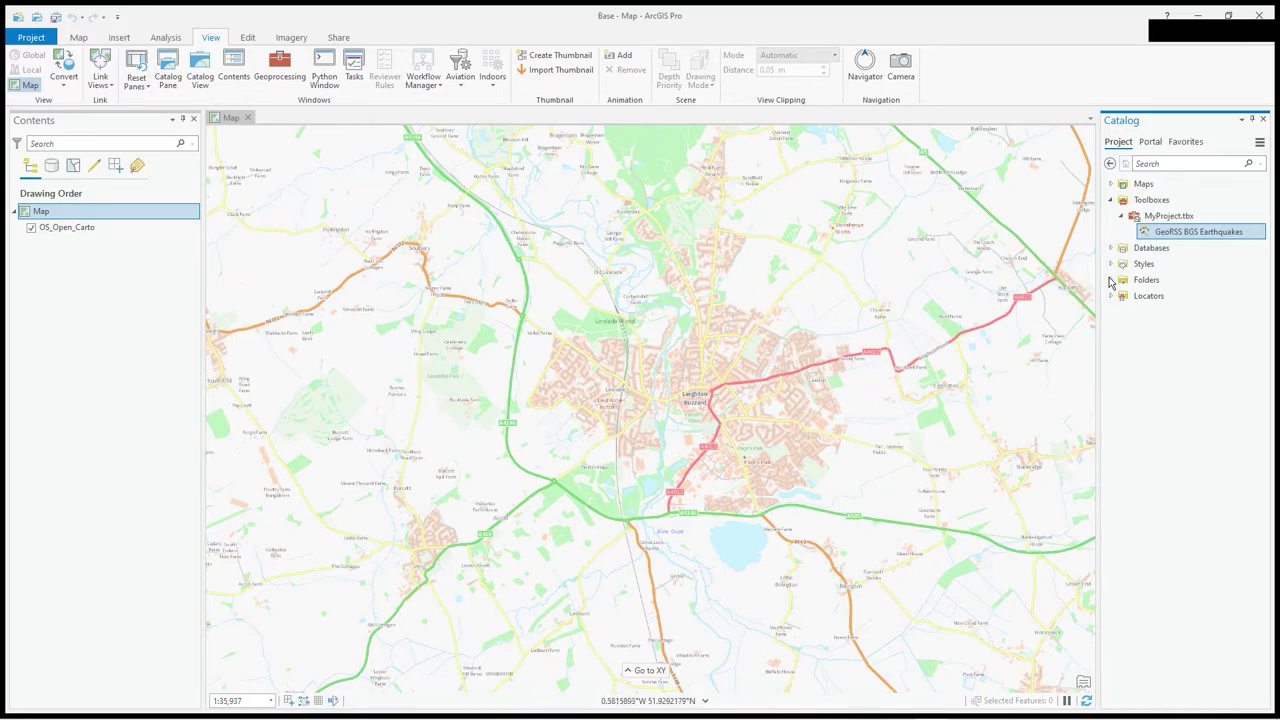
# - Run the GeoRSS BGS Earthquakes tool with Destination Shapefile Folder set to C:\temp
pyautogui.doubleClick(1160, 233)
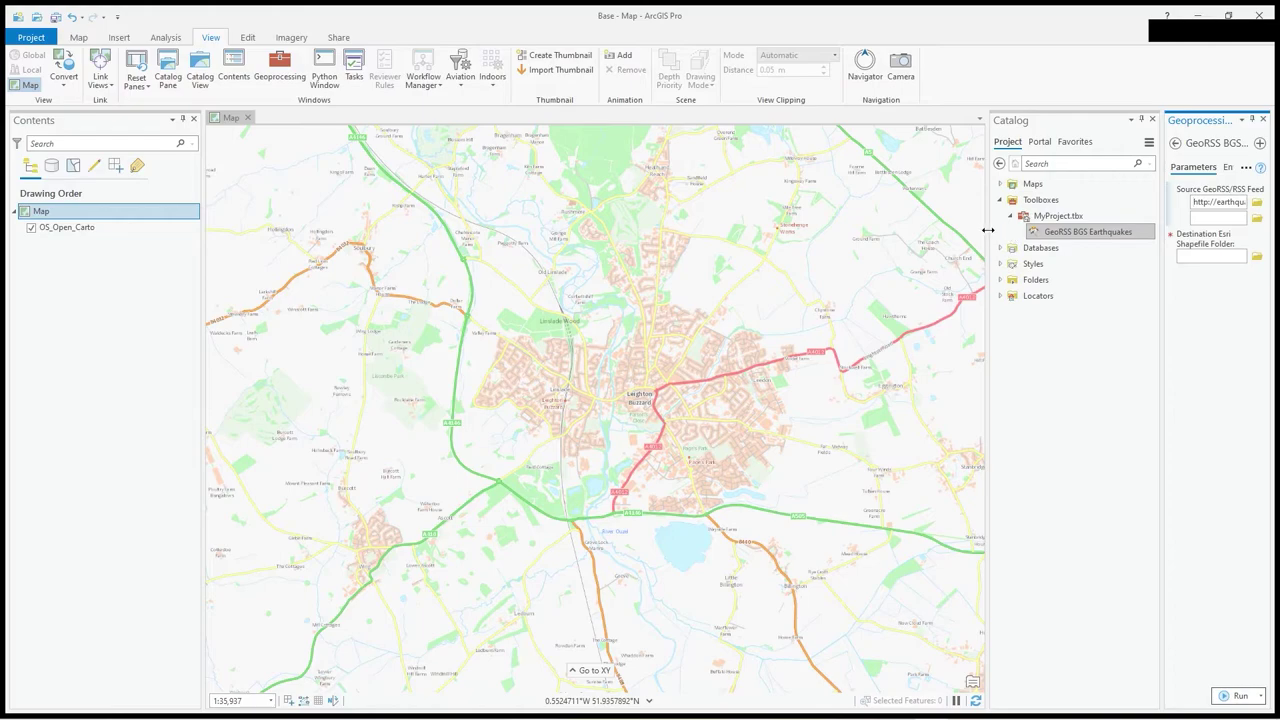
pyautogui.moveTo(988, 232); pyautogui.dragTo(850, 237)
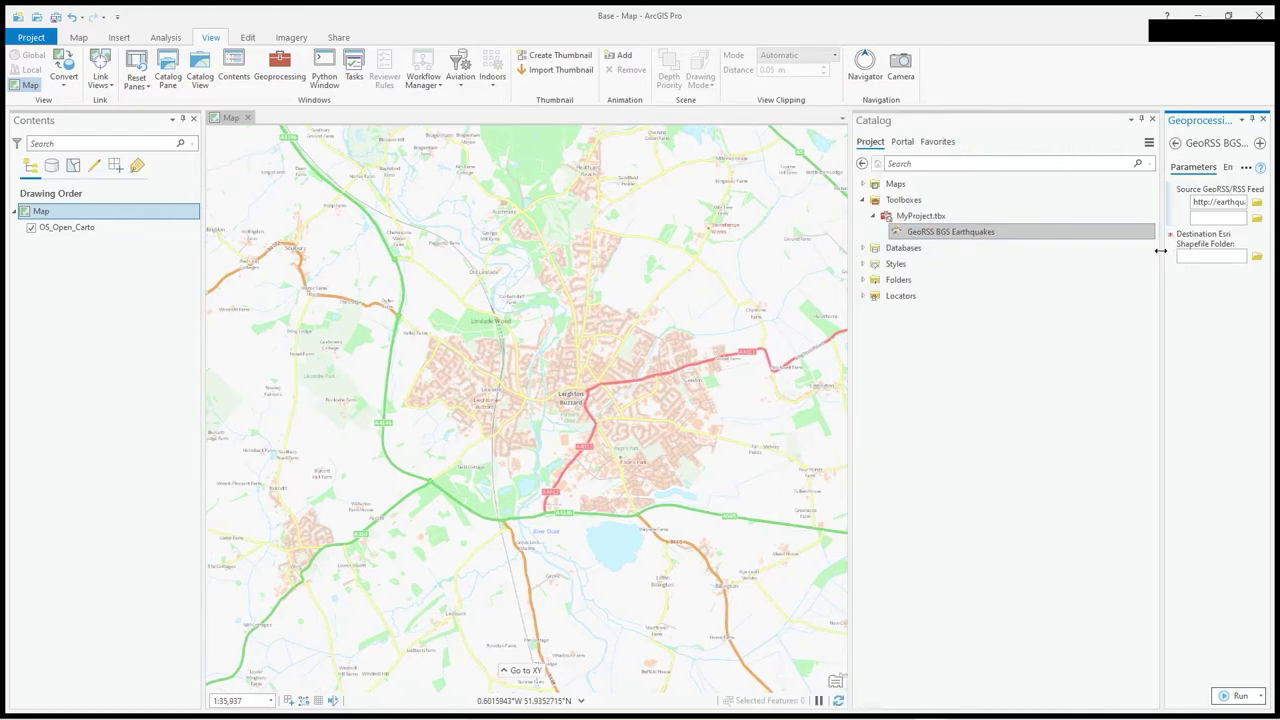
pyautogui.moveTo(1160, 256); pyautogui.dragTo(998, 259)
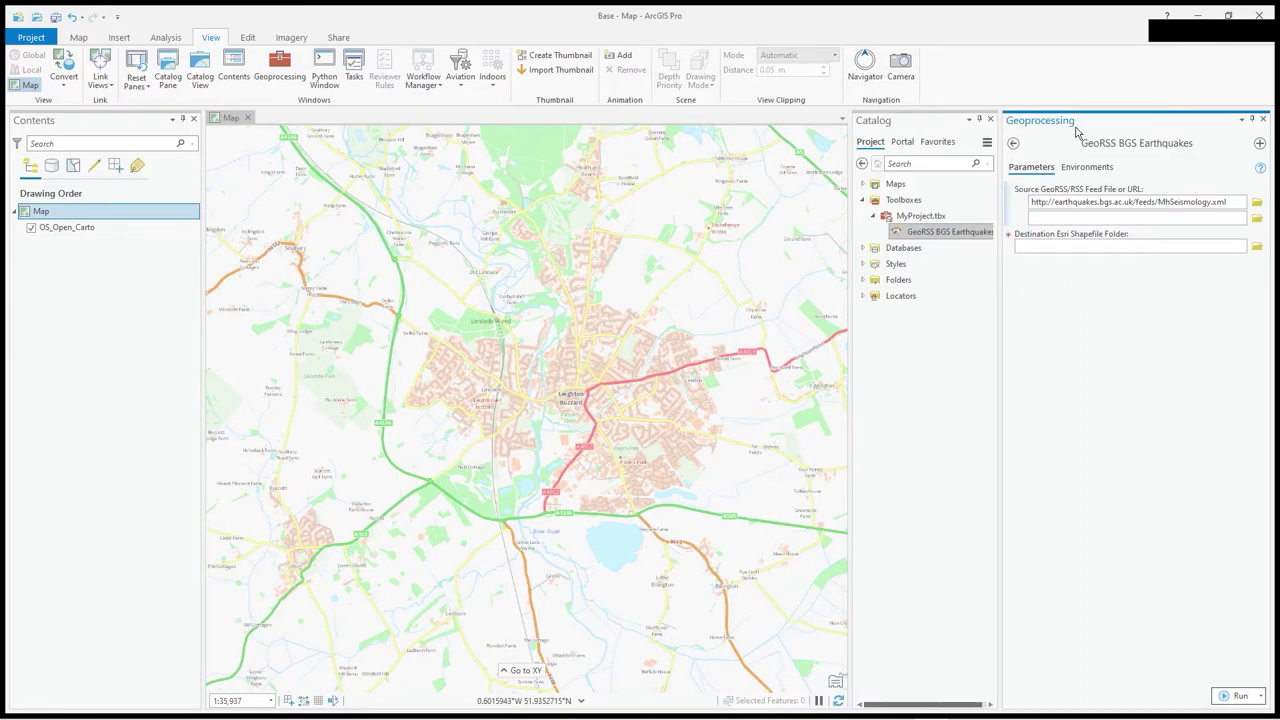
pyautogui.click(1075, 247)
pyautogui.write('C:\temp')
pyautogui.press('Tab')
pyautogui.click(1223, 690)
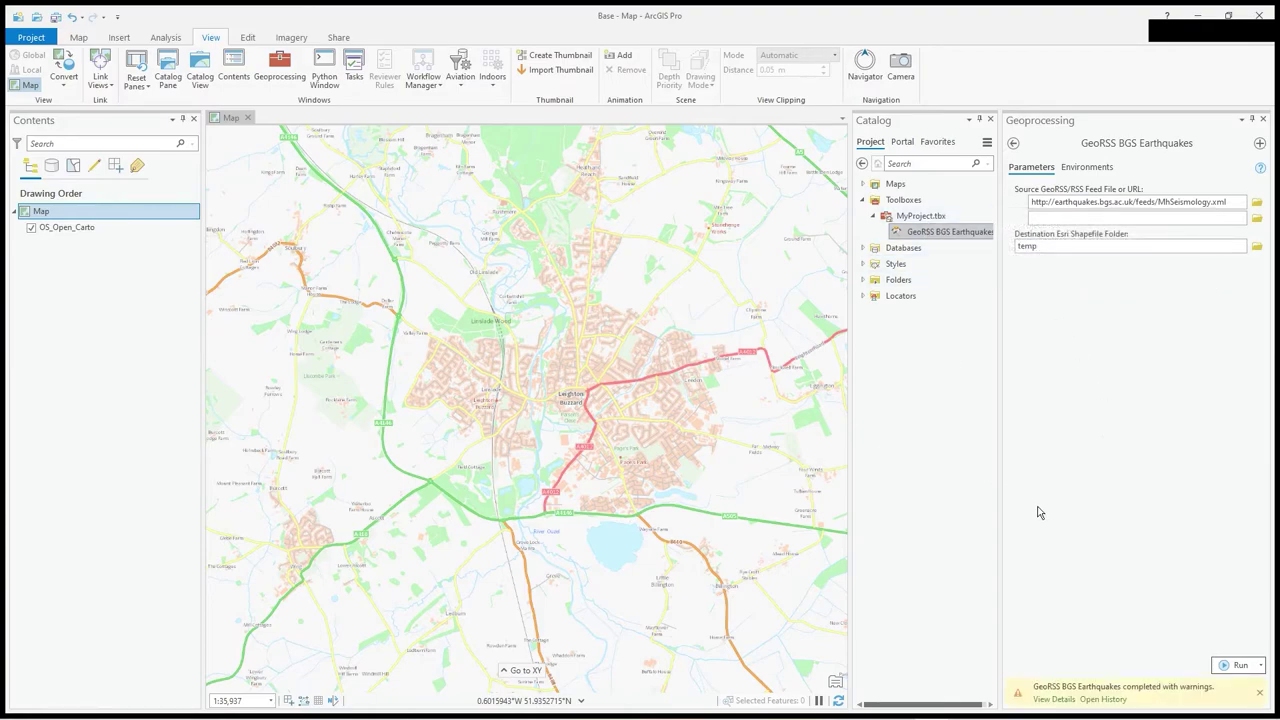
# - Open the run details and read the EPSG:4326 and null POINT geometry warnings
pyautogui.click(1055, 700)
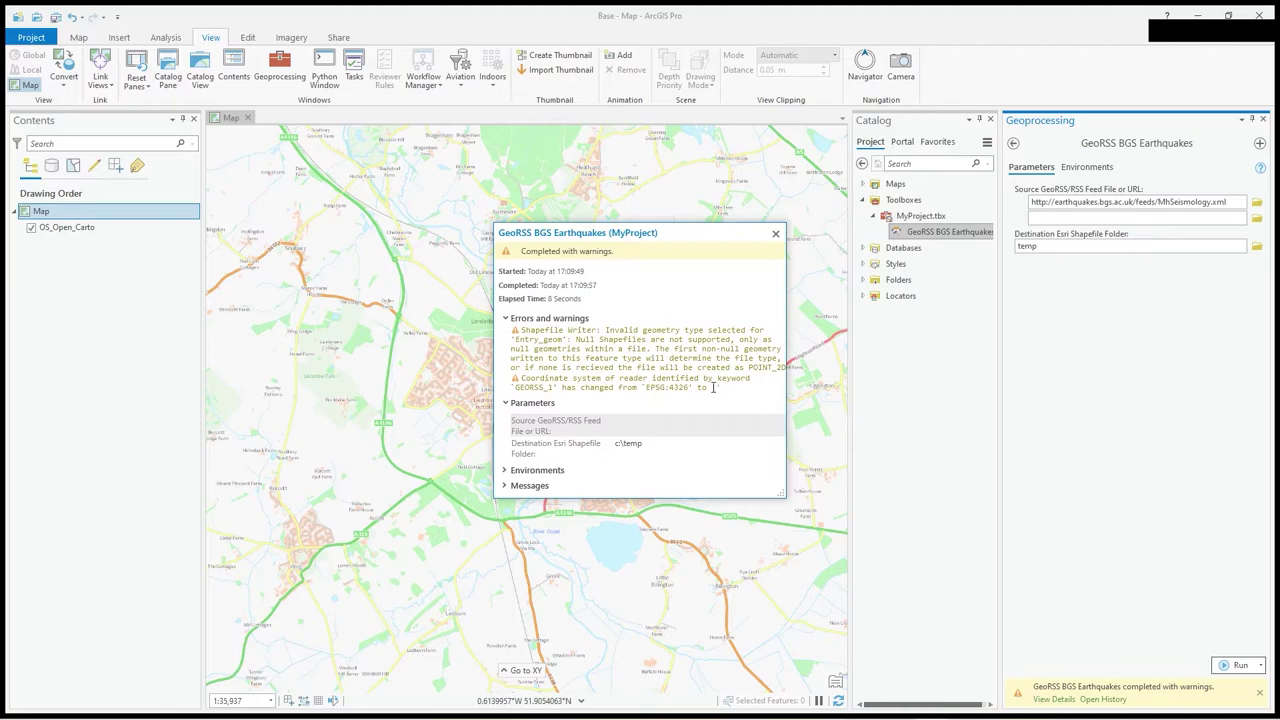
pyautogui.moveTo(688, 387); pyautogui.dragTo(646, 387)
pyautogui.click(583, 331)
pyautogui.moveTo(520, 343); pyautogui.dragTo(776, 350)
pyautogui.click(640, 340)
pyautogui.moveTo(752, 368); pyautogui.dragTo(778, 368)
pyautogui.click(744, 382)
# - Close the run details and drag the pane splitters to widen the map again
pyautogui.click(775, 233)
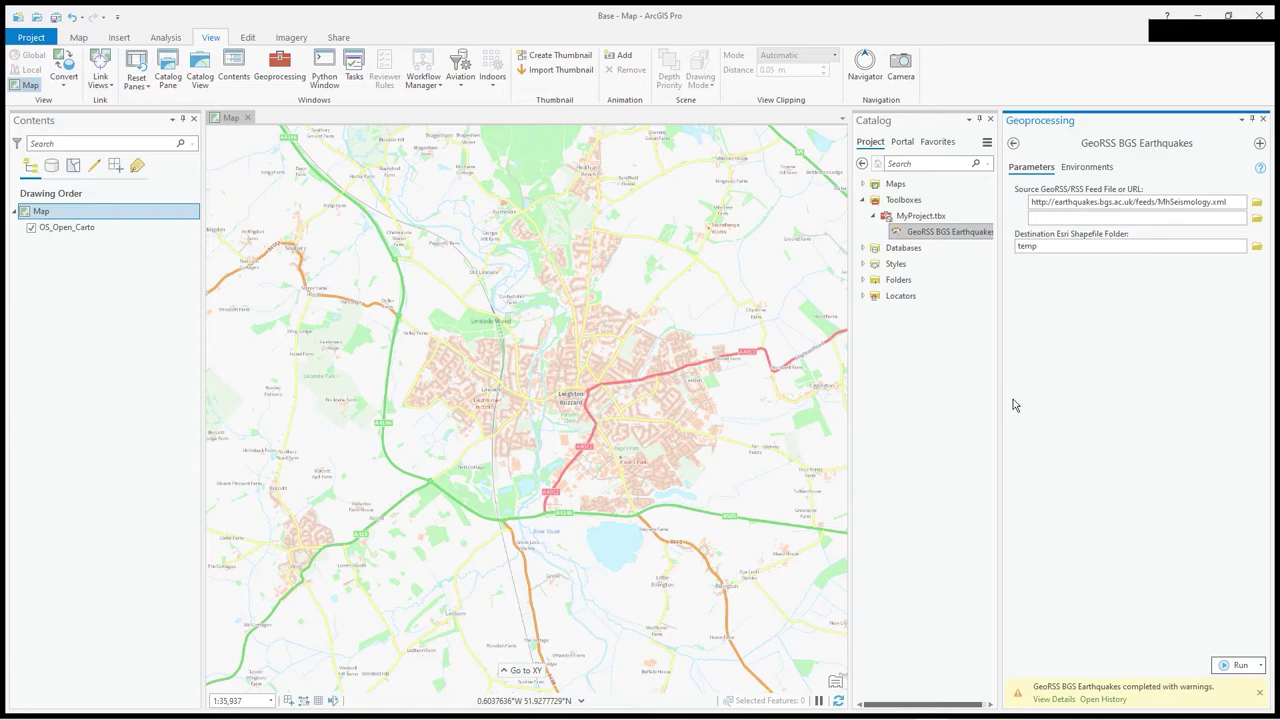
pyautogui.moveTo(999, 399); pyautogui.dragTo(1113, 399)
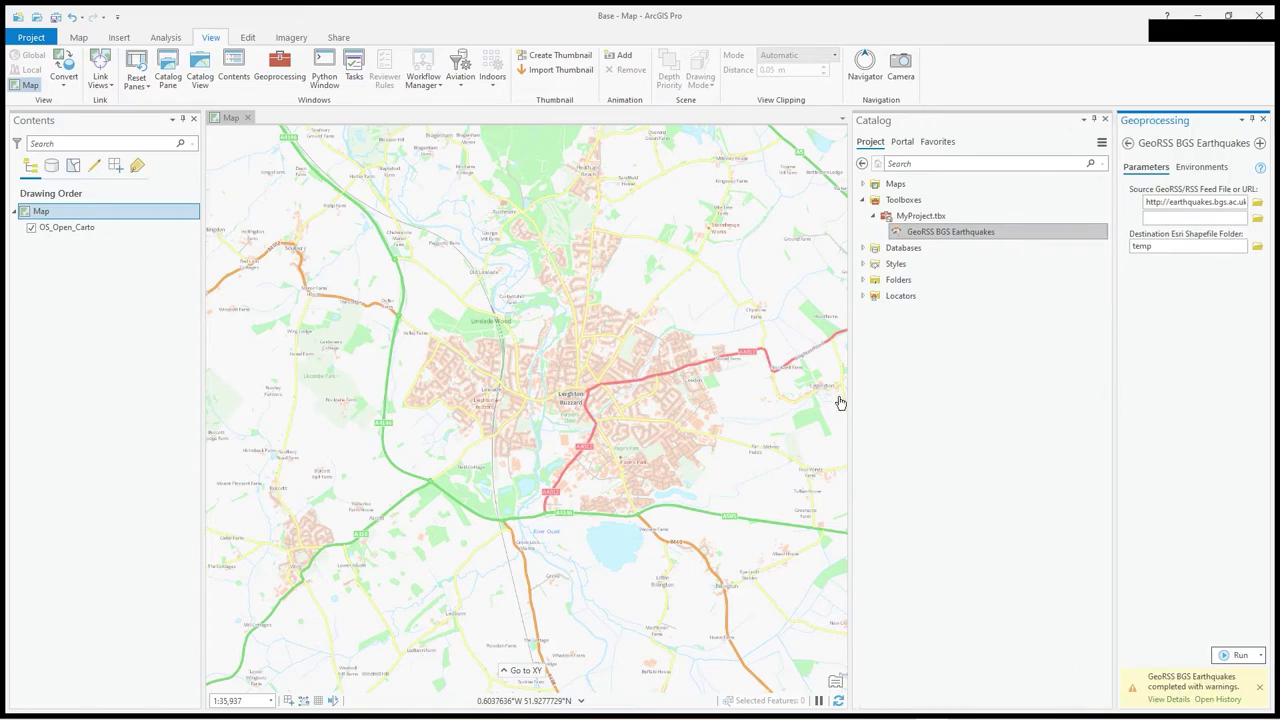
pyautogui.moveTo(849, 401); pyautogui.dragTo(903, 401)
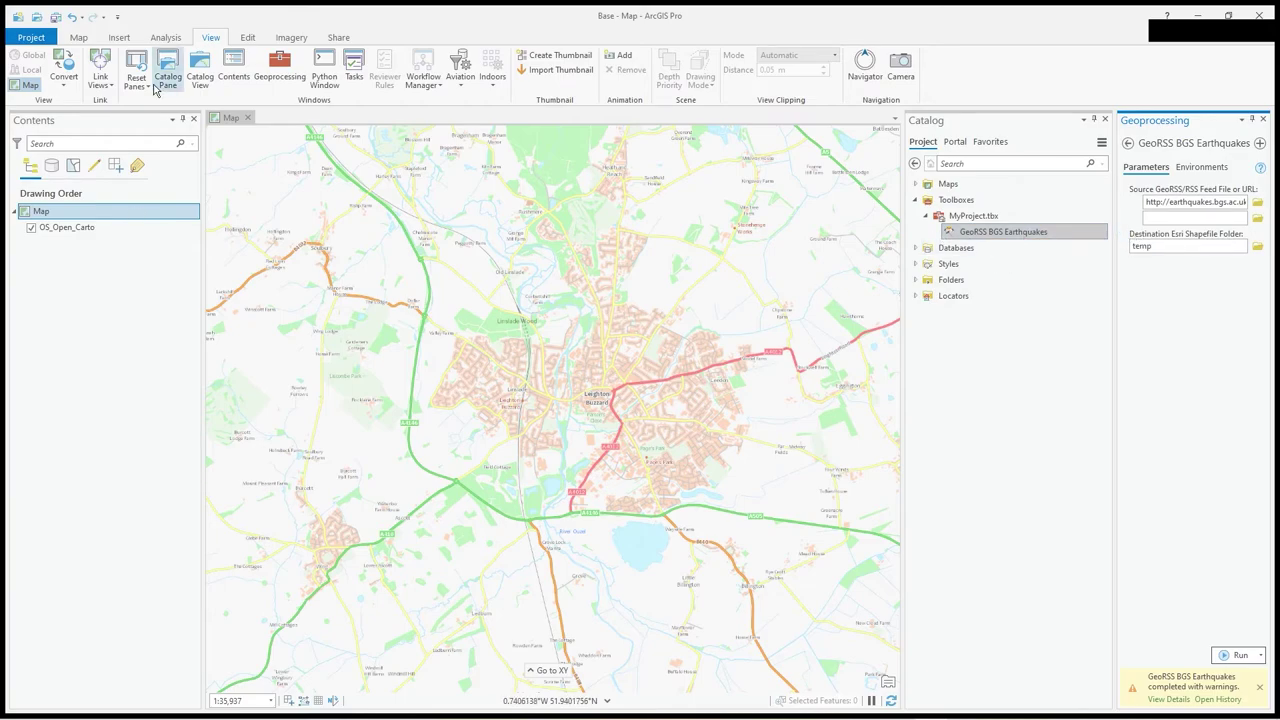
# - Through Add Data, browse to c:\temp and add Entry_point.shp to the map
pyautogui.click(79, 38)
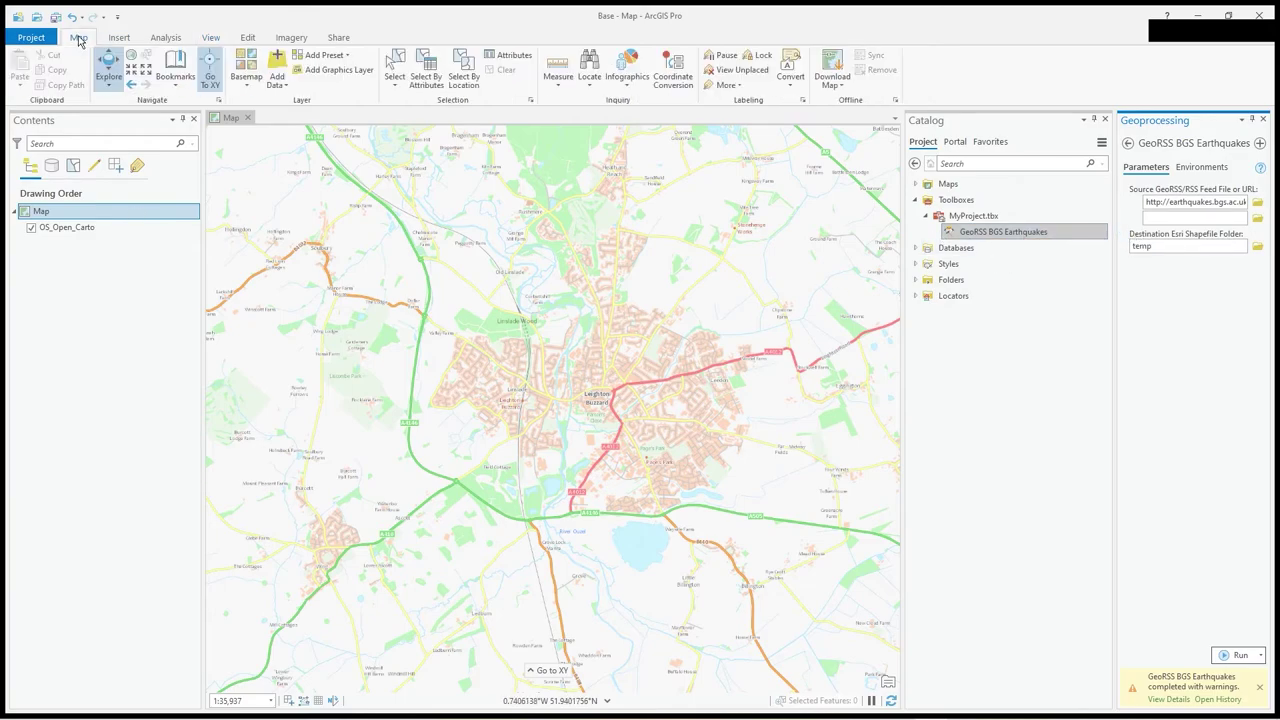
pyautogui.click(278, 80)
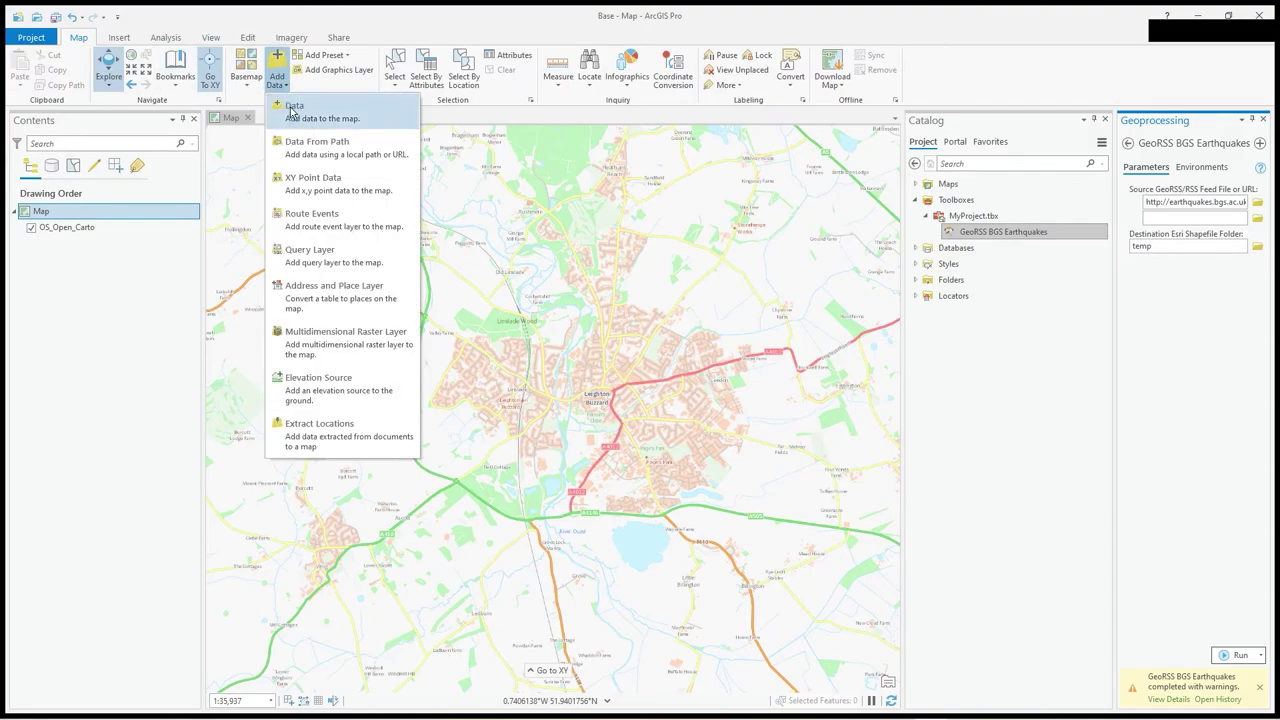
pyautogui.click(292, 113)
pyautogui.click(241, 378)
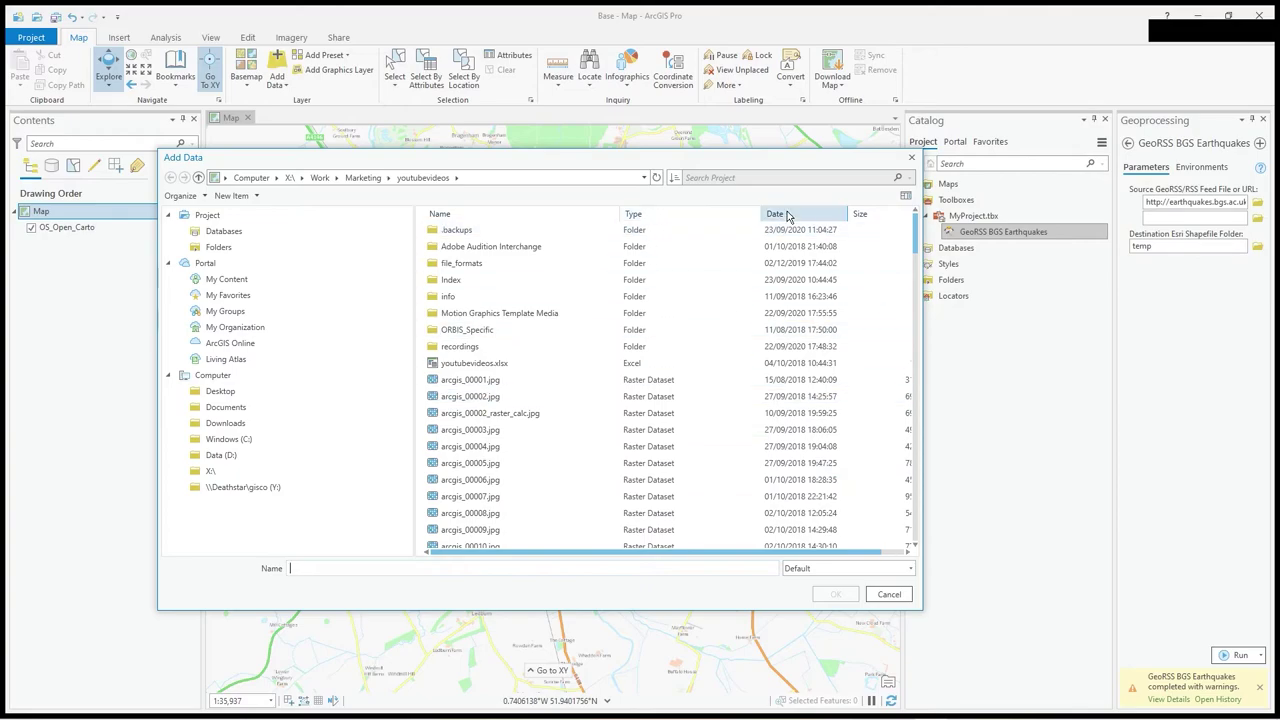
pyautogui.click(527, 177)
pyautogui.write('c')
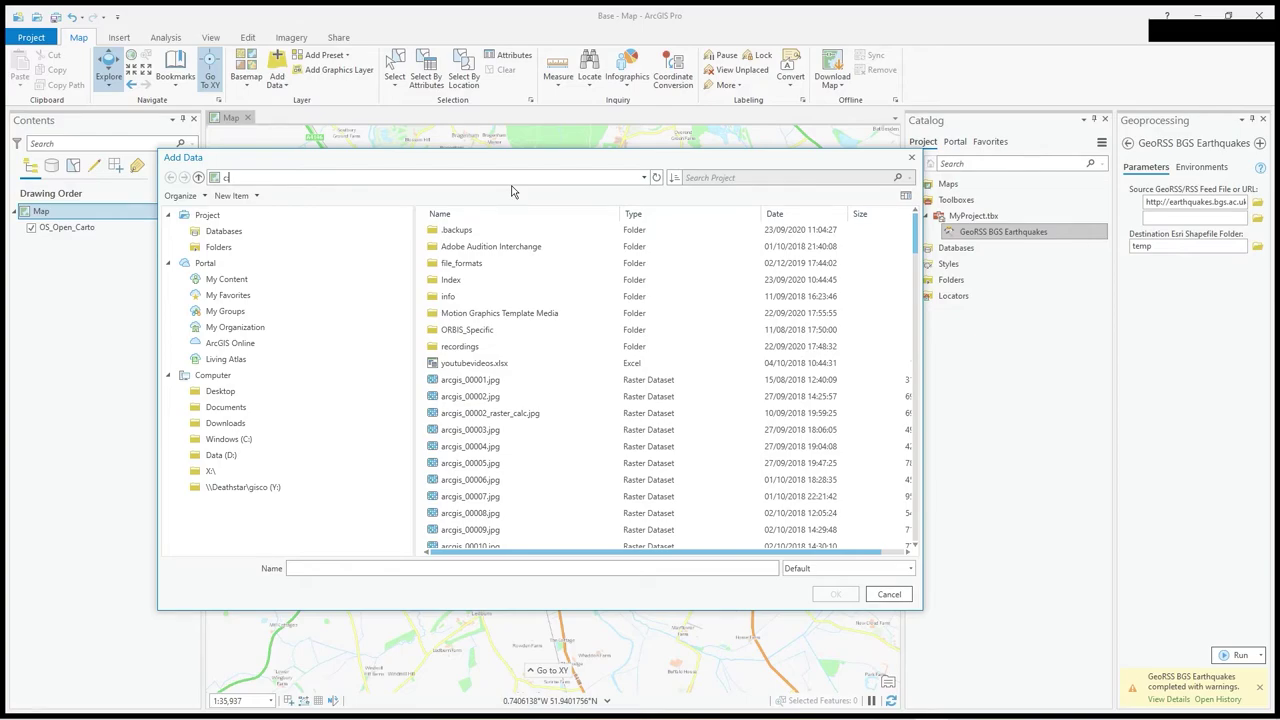
pyautogui.write(':\\temp')
pyautogui.press('Return')
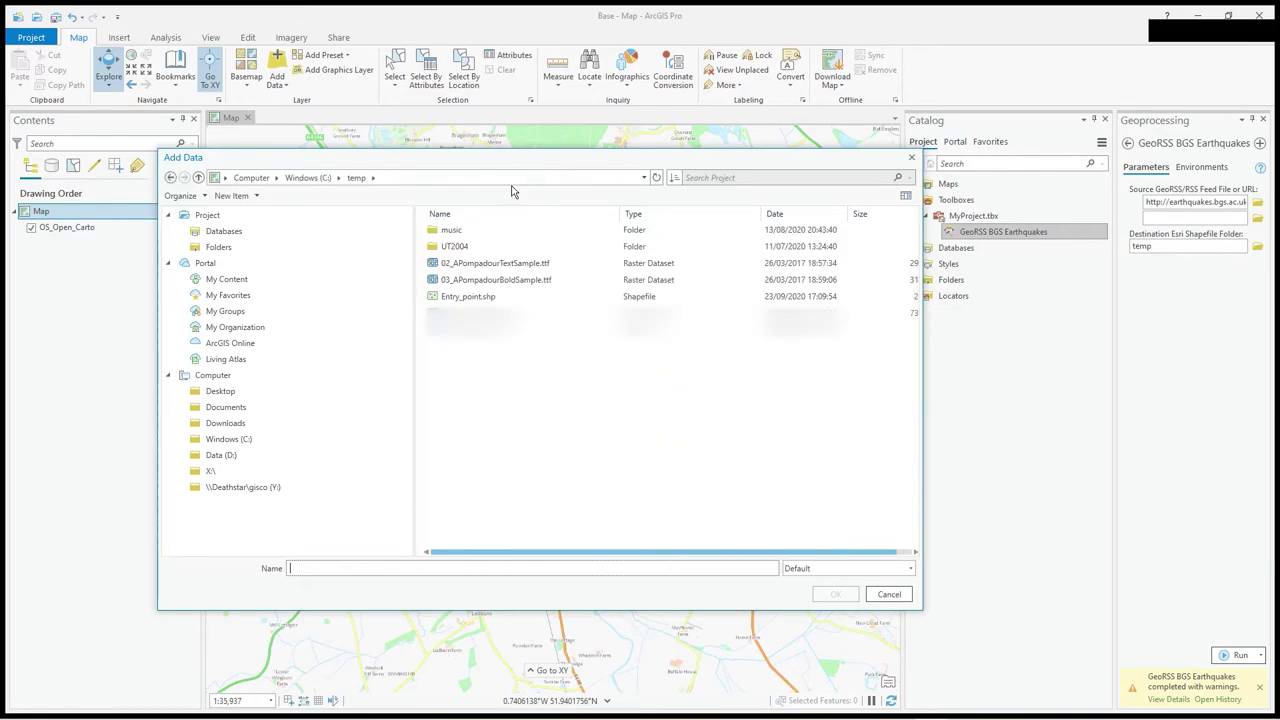
pyautogui.click(506, 299)
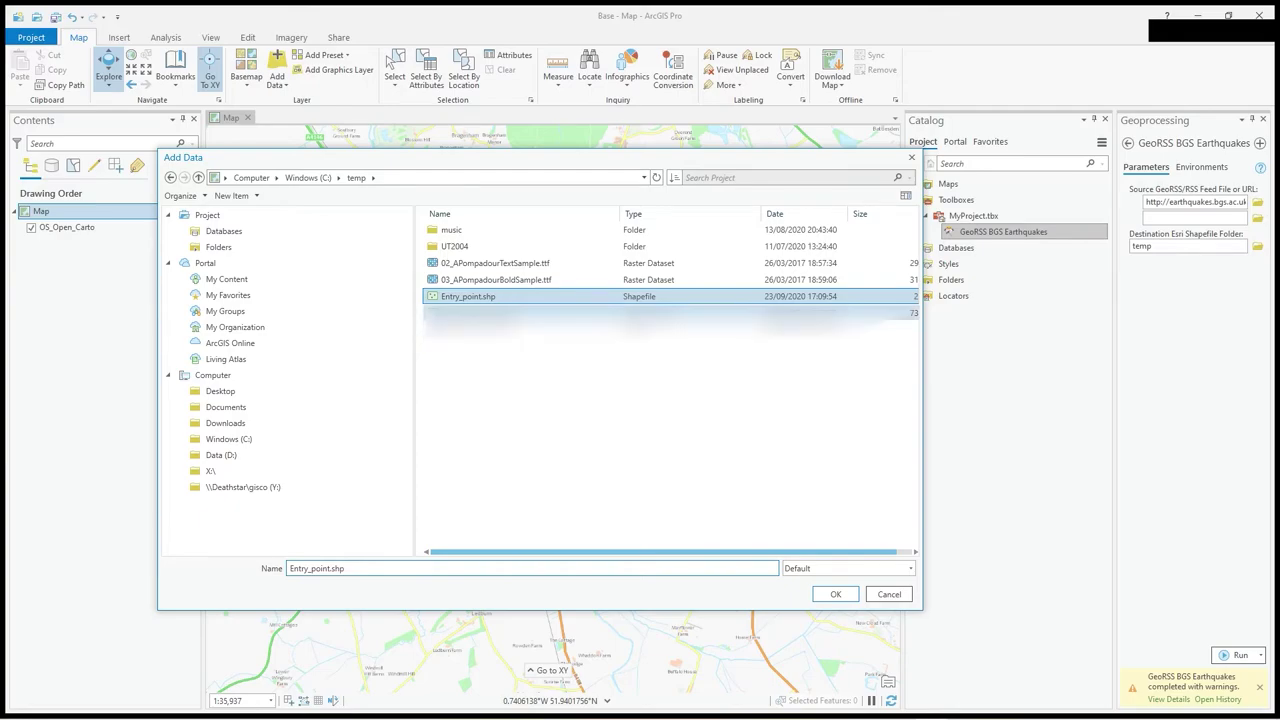
pyautogui.doubleClick(372, 568)
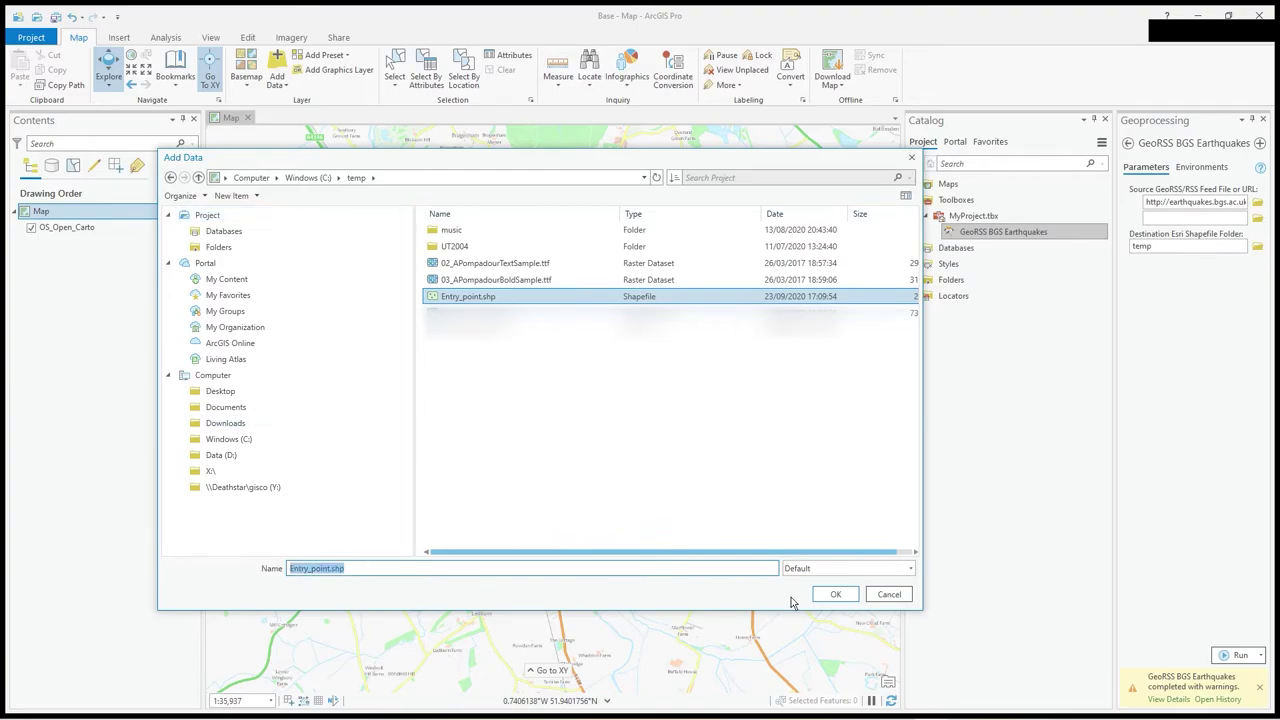
pyautogui.click(838, 595)
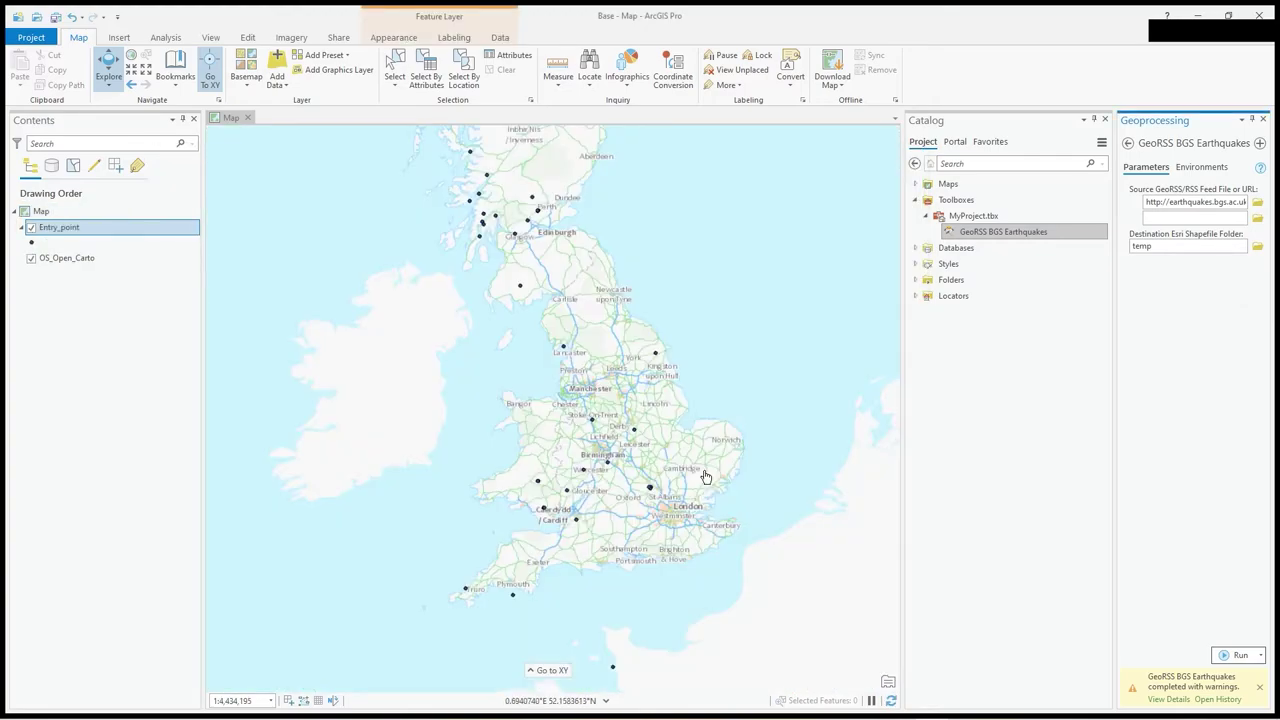
# - Zoom in and view the pop-up details of the earthquake point near Henley
pyautogui.scroll(3, 625, 465)
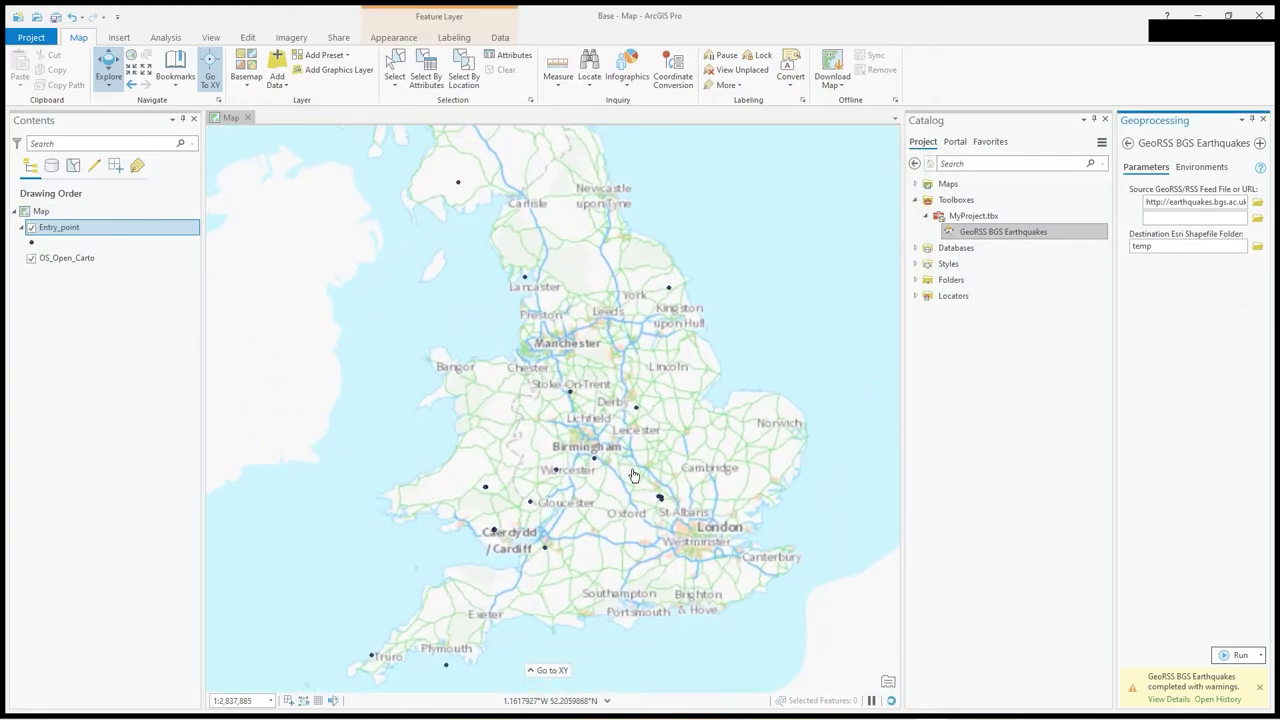
pyautogui.scroll(2, 595, 447)
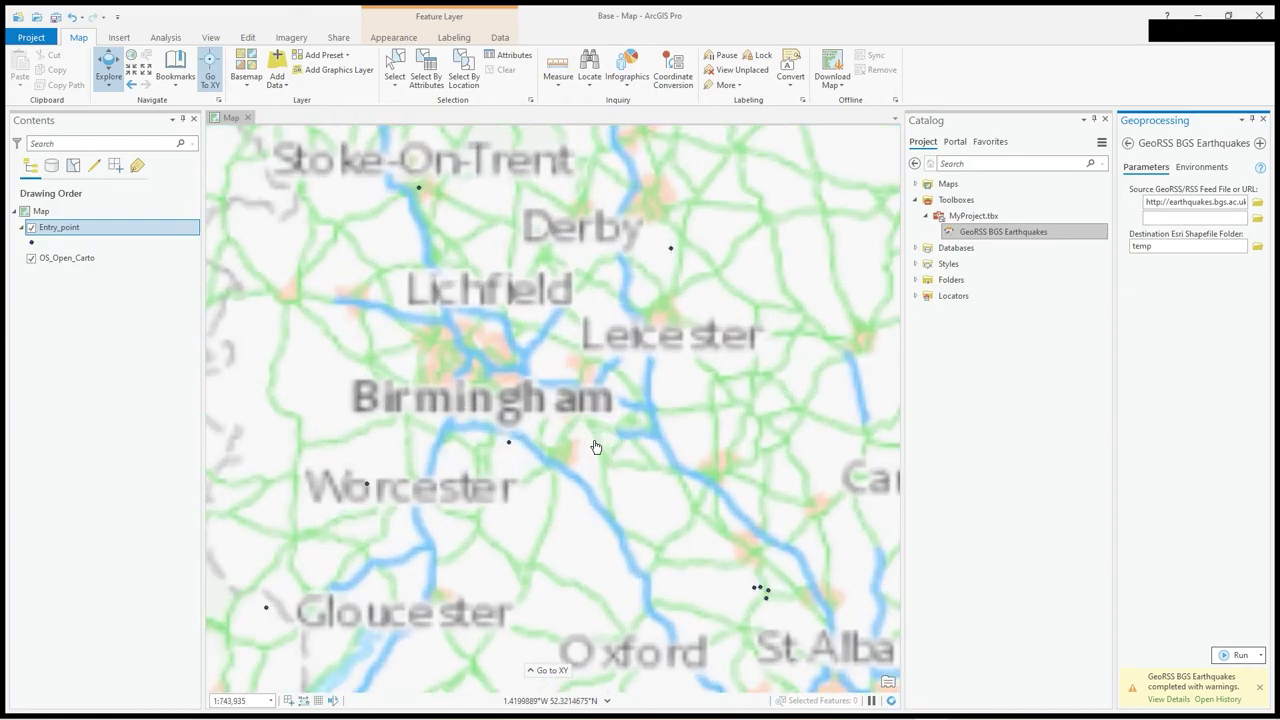
pyautogui.scroll(5, 595, 447)
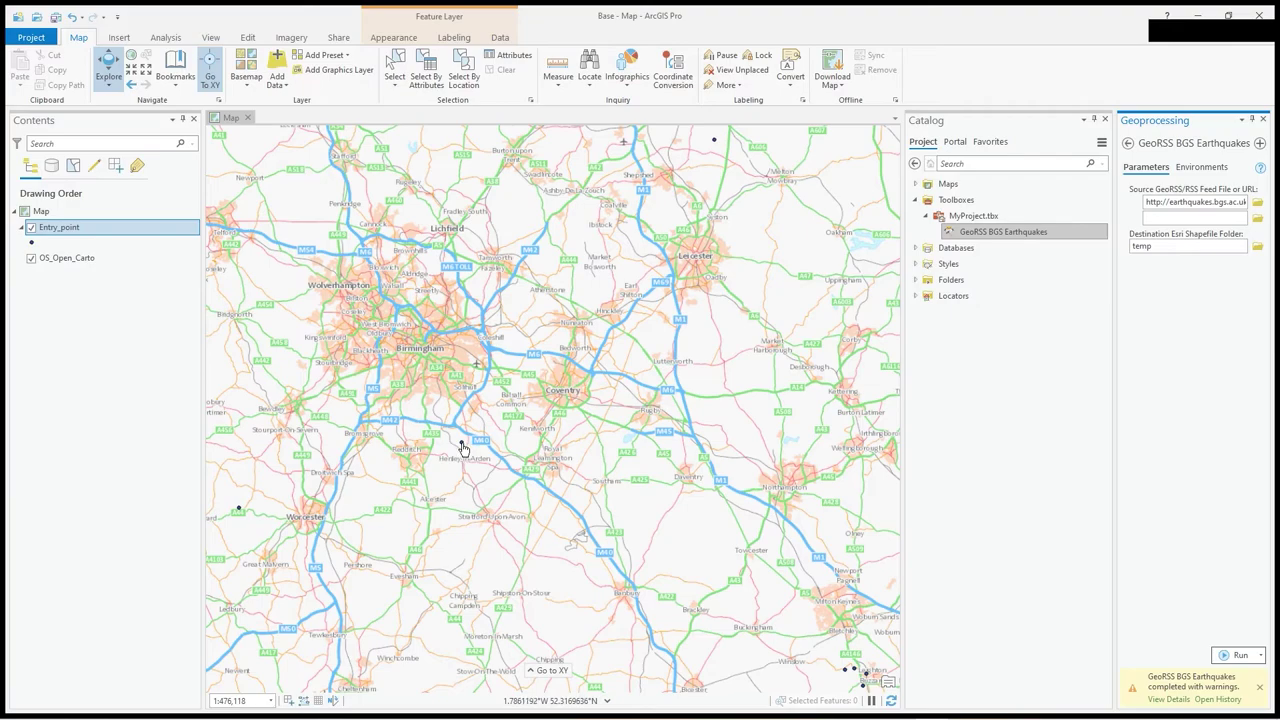
pyautogui.click(463, 443)
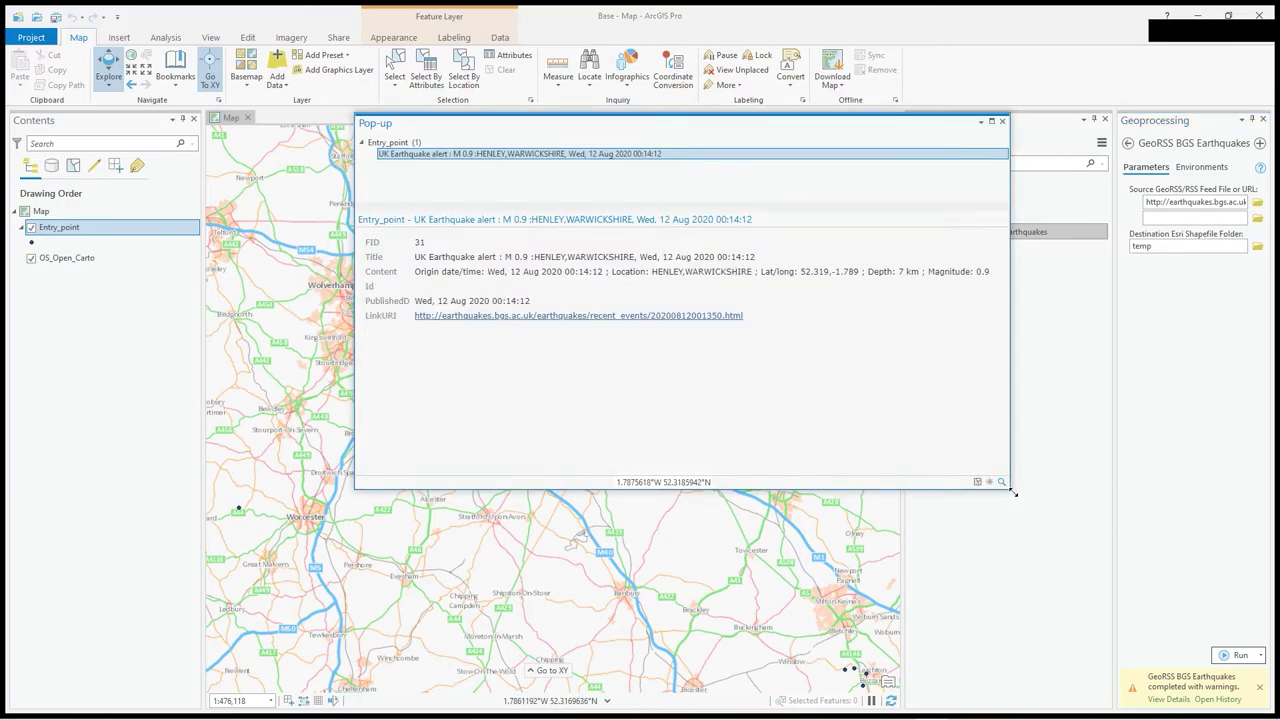
pyautogui.moveTo(1012, 492); pyautogui.dragTo(1228, 428)
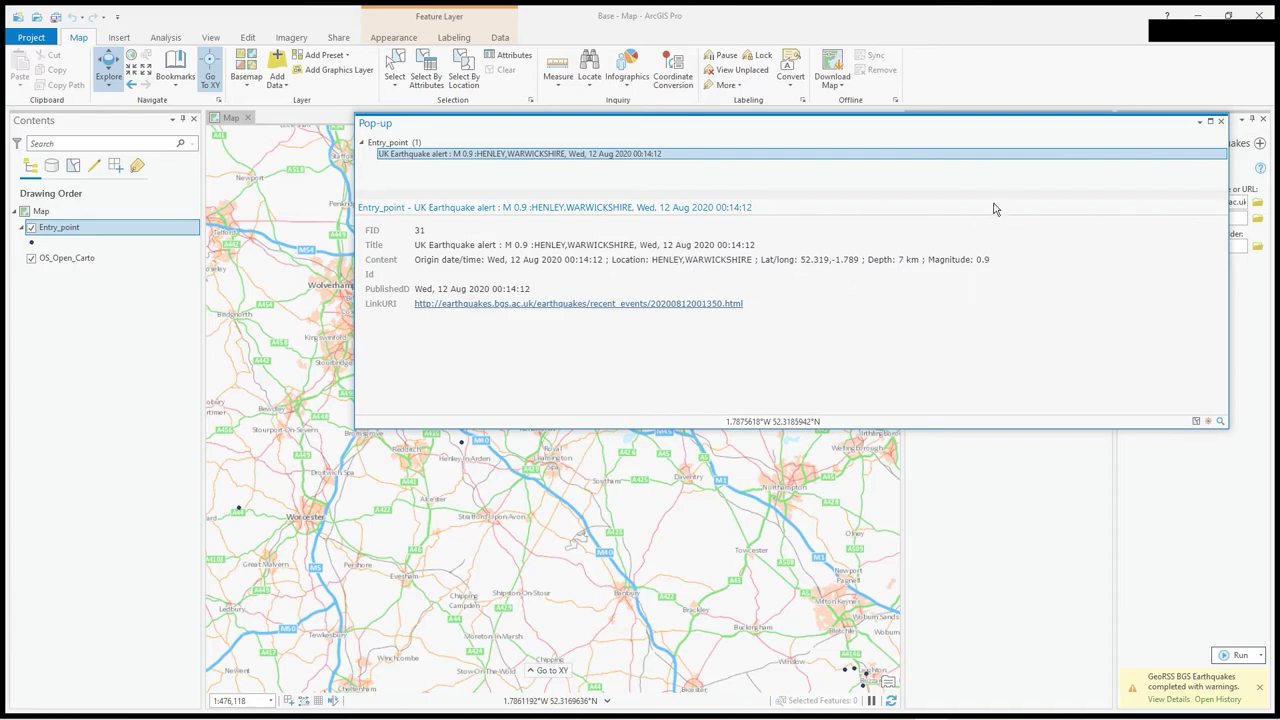
pyautogui.click(1220, 121)
# - Pan and zoom the map to the earthquake points clustered around Leighton Buzzard
pyautogui.moveTo(550, 366); pyautogui.dragTo(733, 574)
pyautogui.scroll(-2, 612, 476)
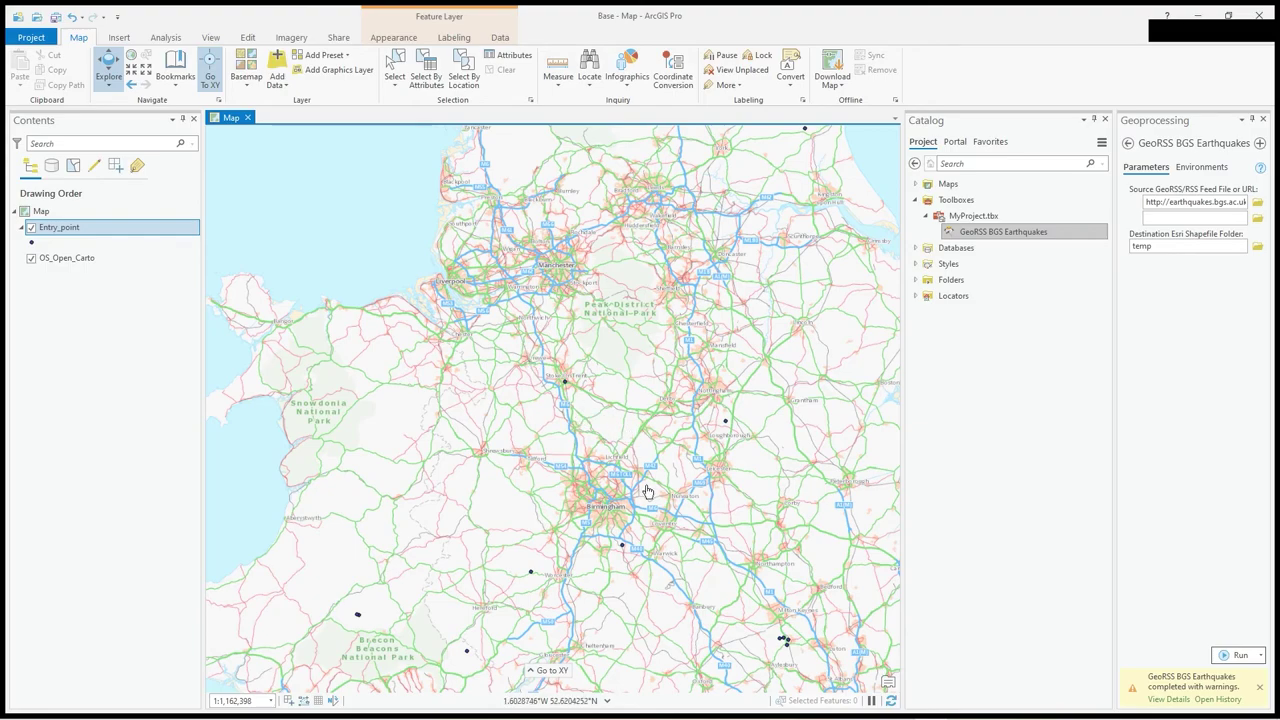
pyautogui.moveTo(606, 434); pyautogui.dragTo(503, 477)
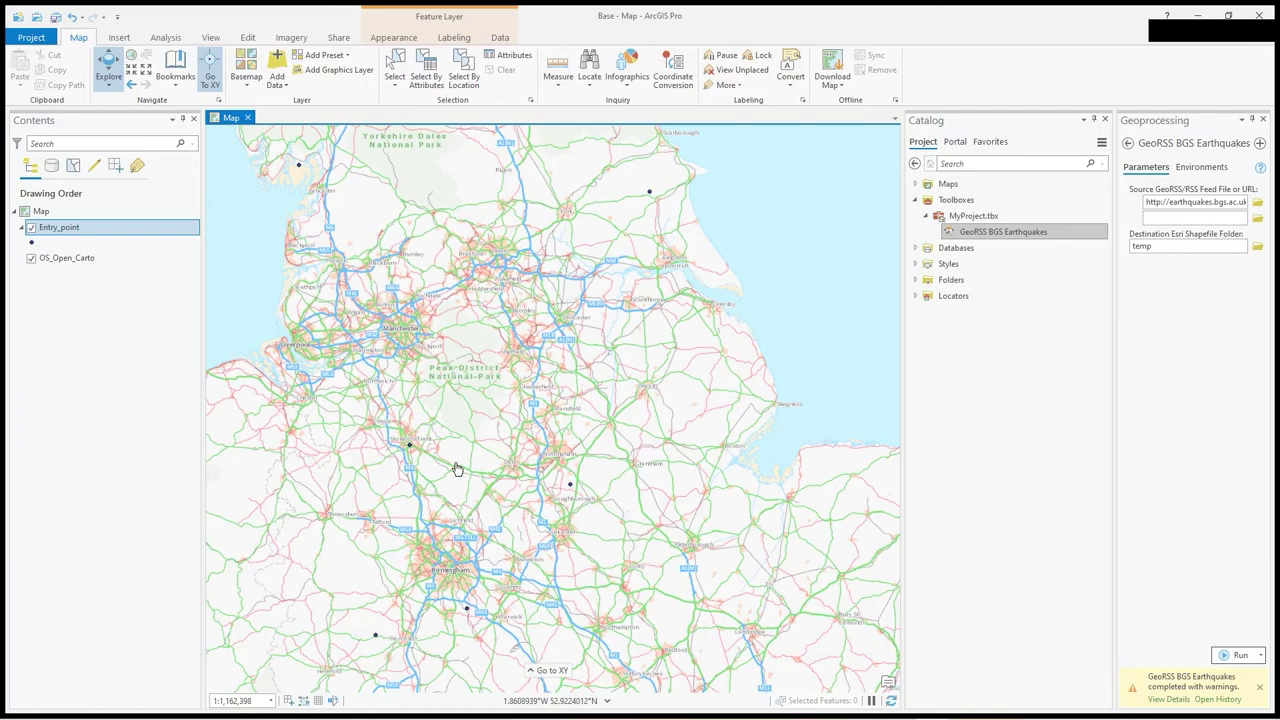
pyautogui.moveTo(460, 466); pyautogui.dragTo(489, 371)
pyautogui.moveTo(481, 434); pyautogui.dragTo(416, 268)
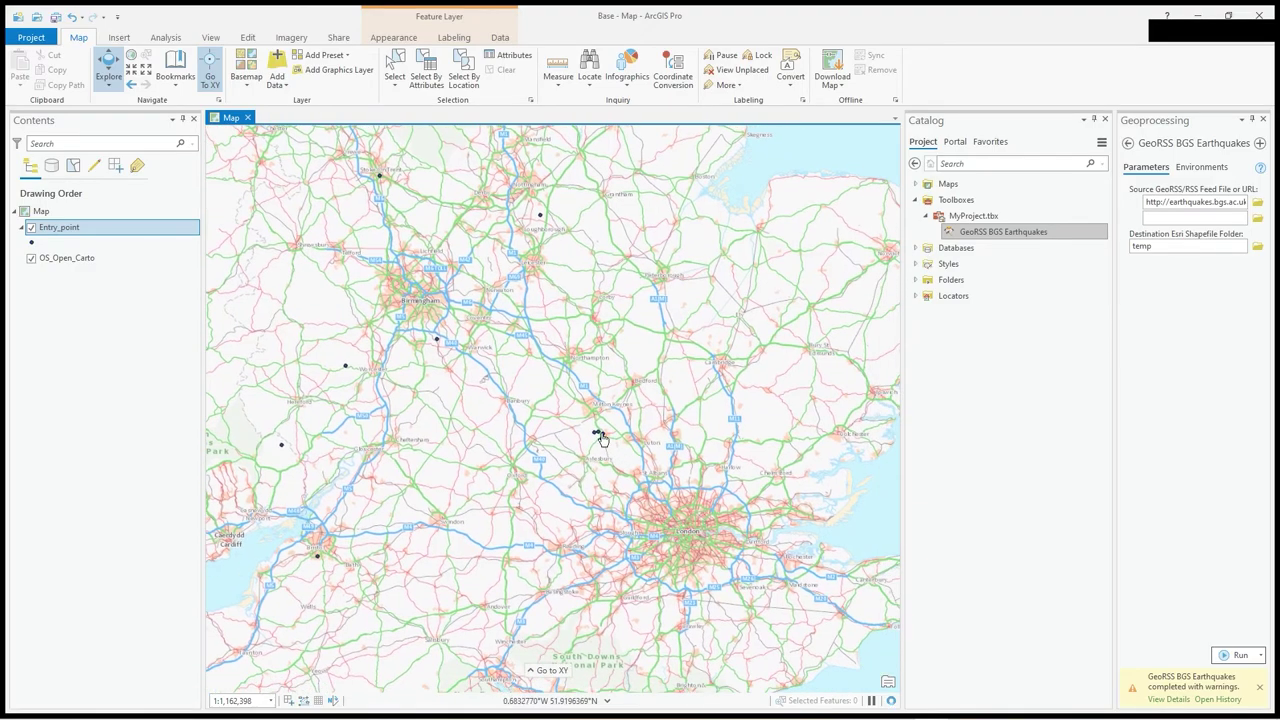
pyautogui.scroll(5, 604, 440)
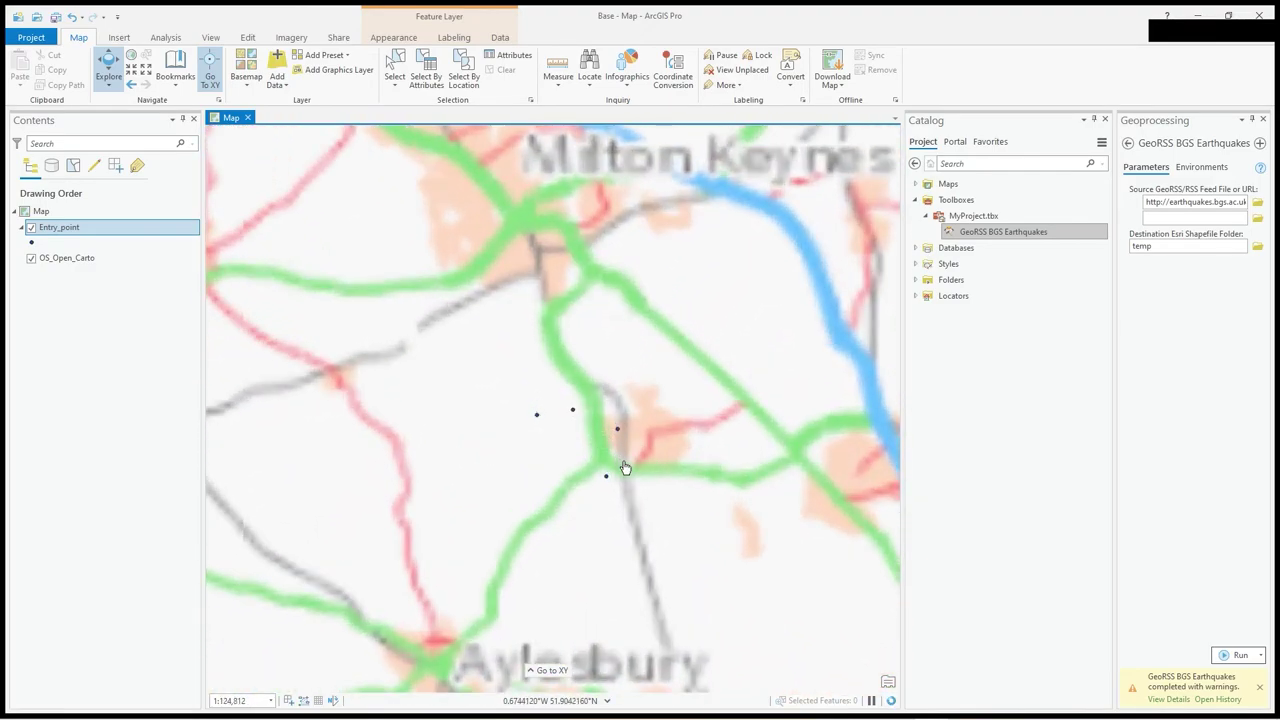
pyautogui.scroll(2, 615, 456)
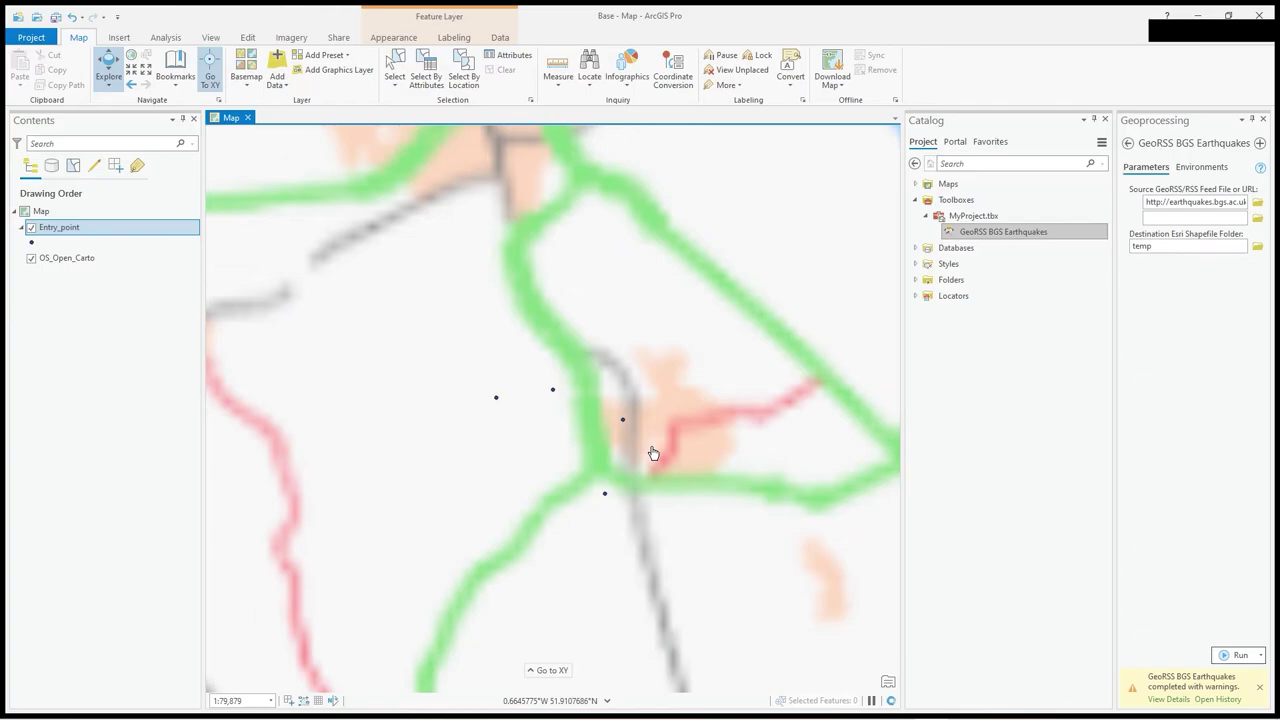
pyautogui.scroll(2, 650, 454)
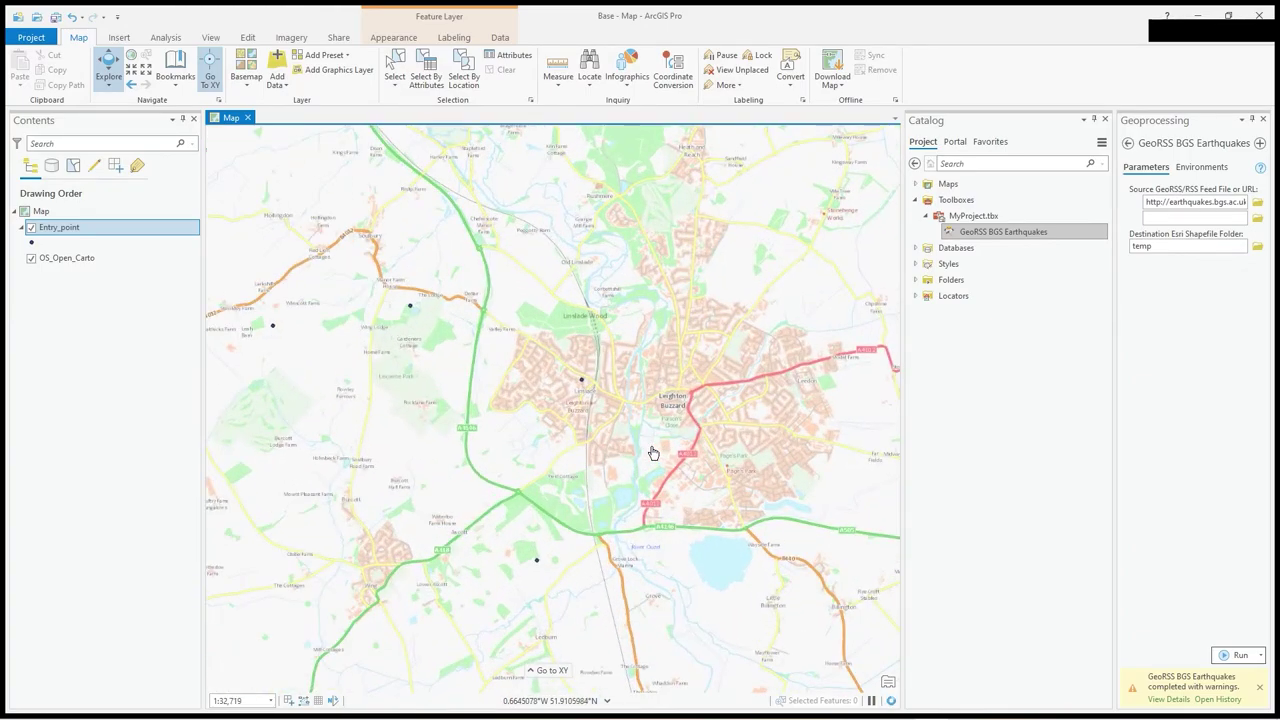
pyautogui.click(583, 384)
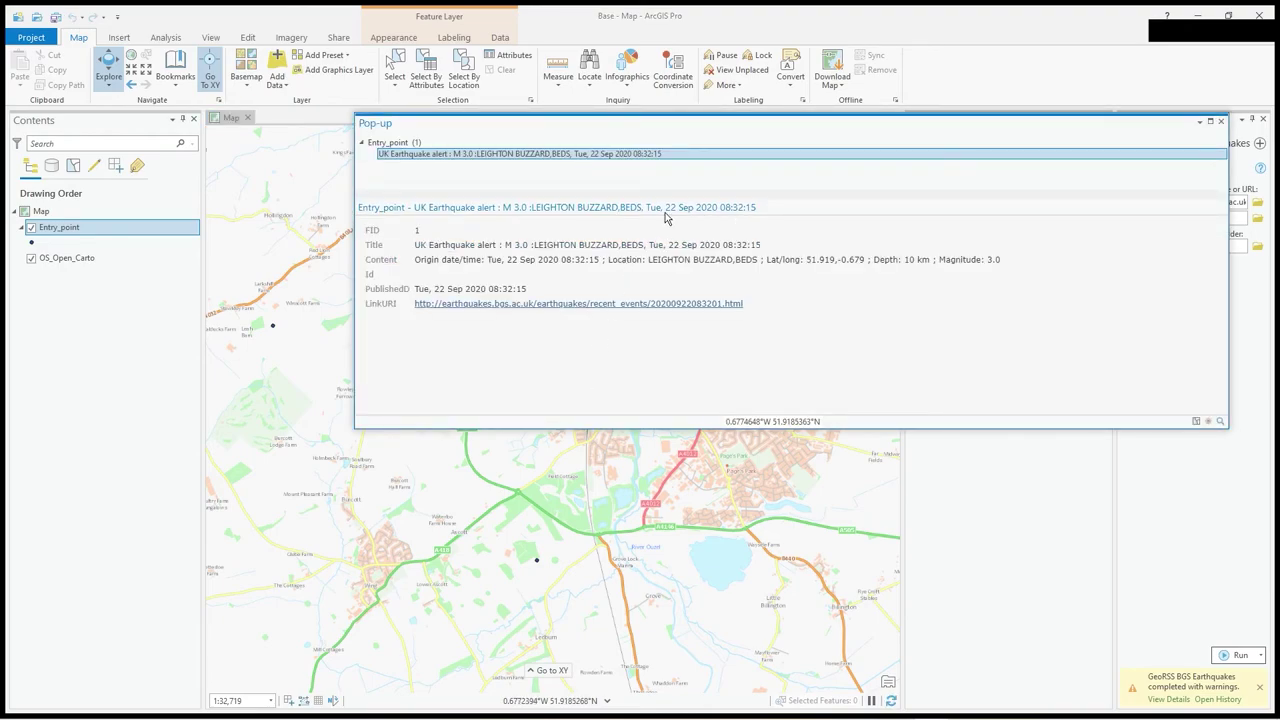
pyautogui.click(1220, 121)
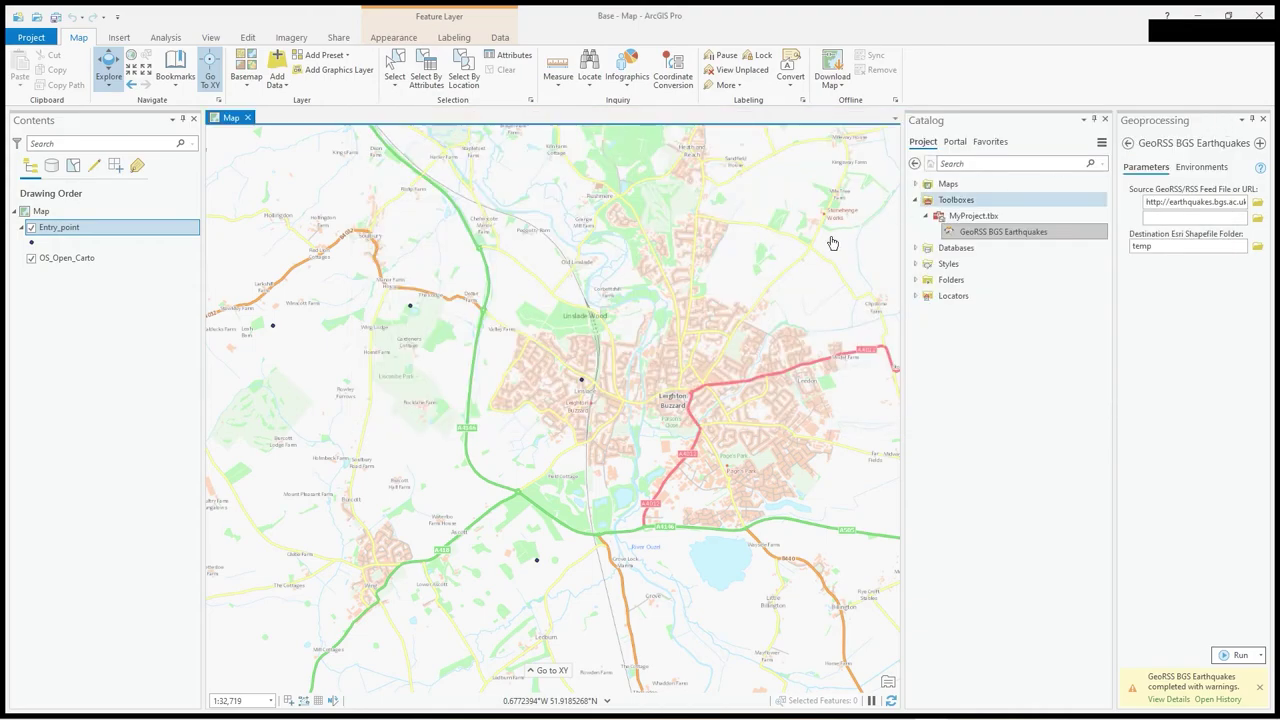
pyautogui.moveTo(523, 429); pyautogui.dragTo(586, 406)
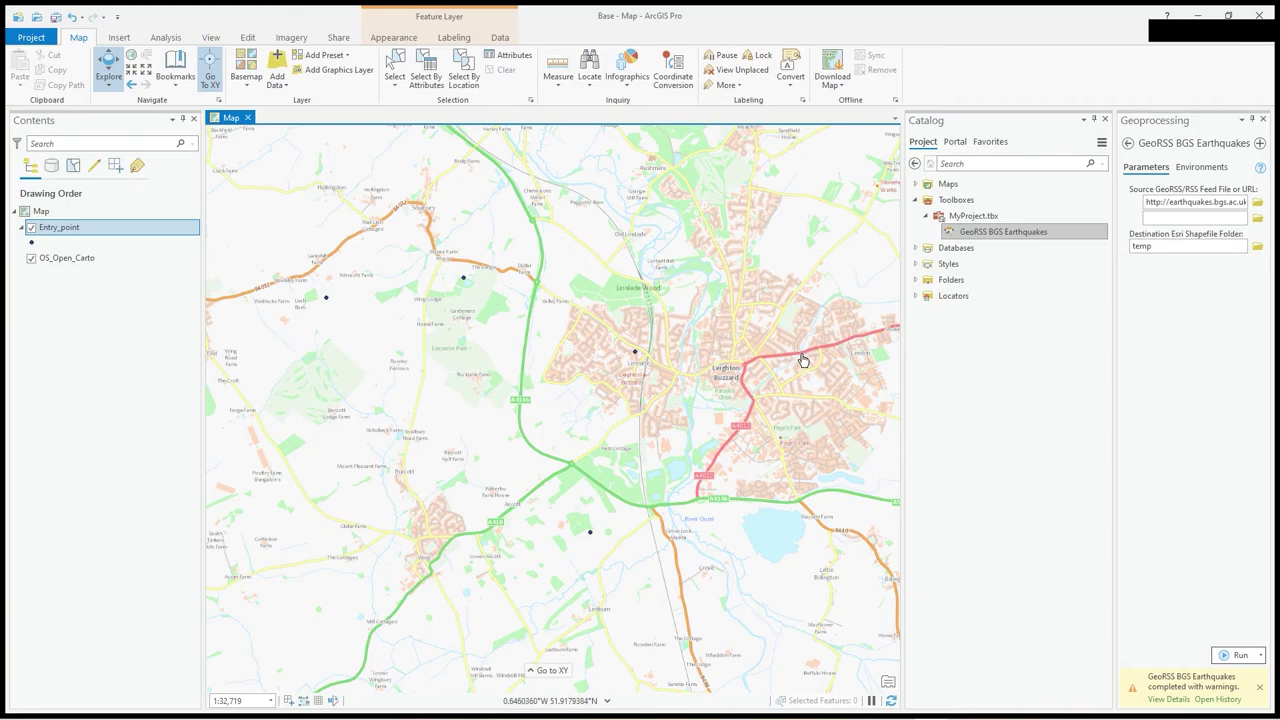
pyautogui.click(985, 231)
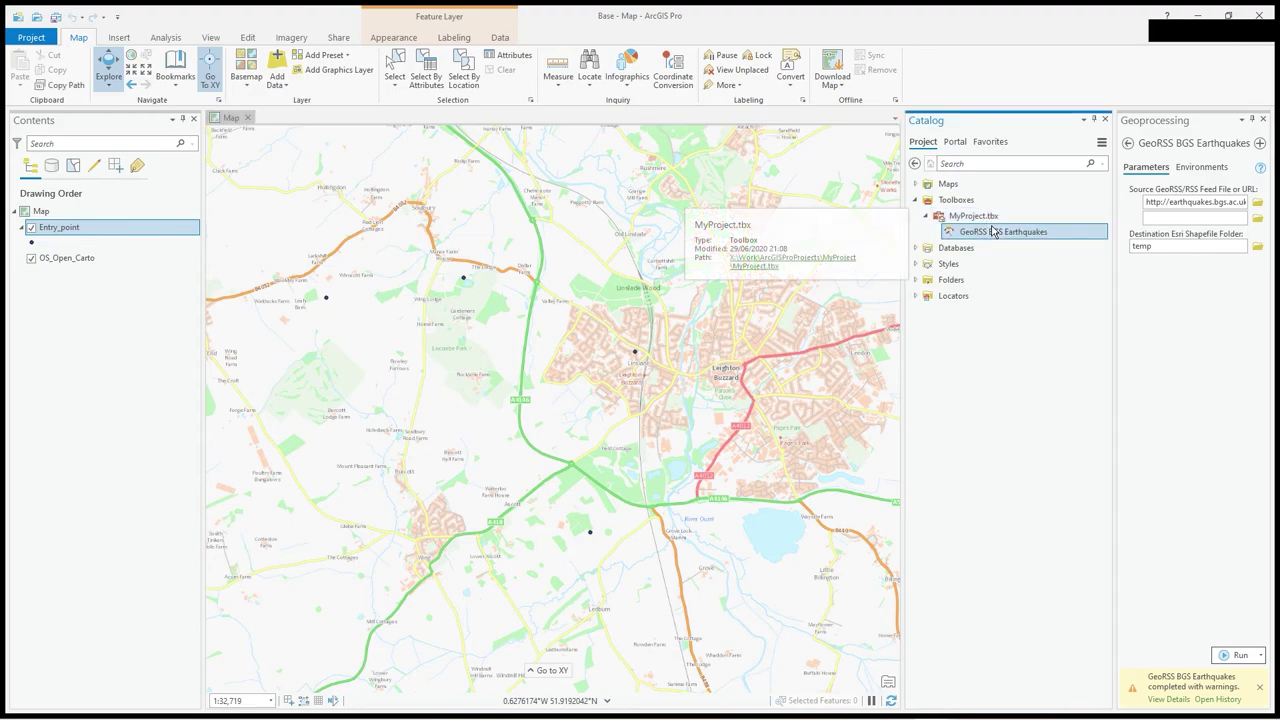
pyautogui.rightClick(985, 238)
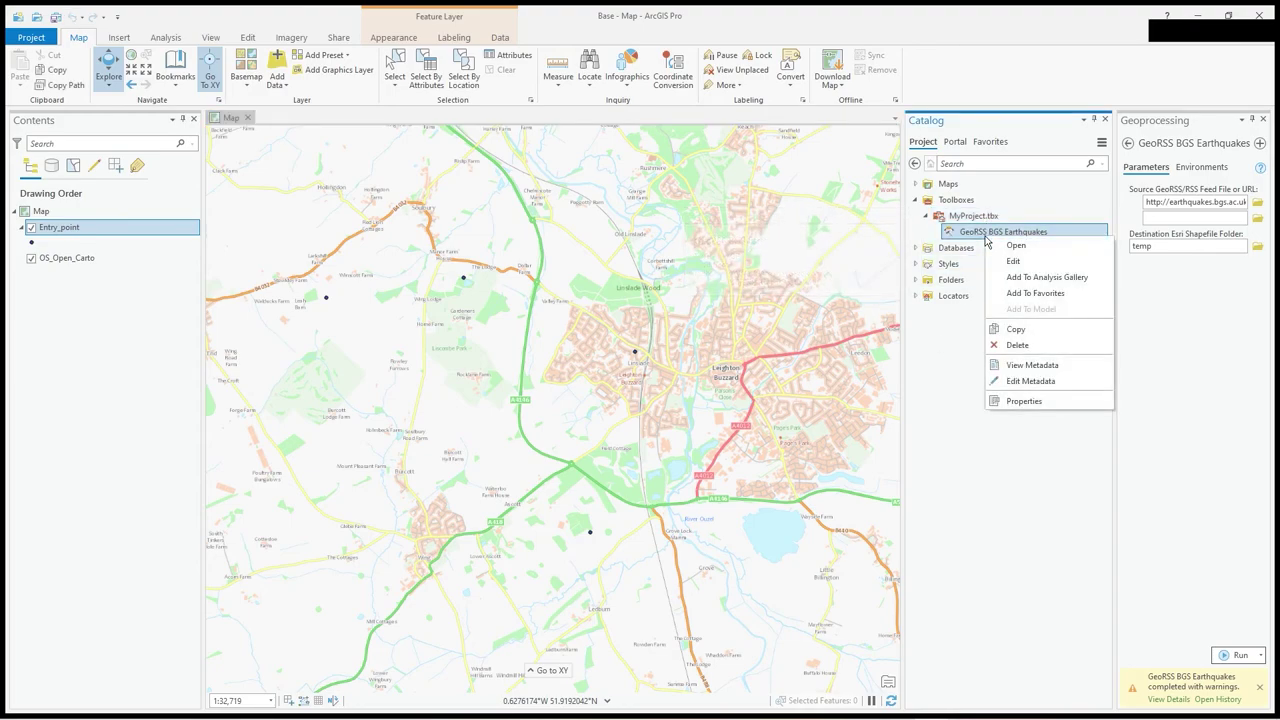
pyautogui.click(1043, 402)
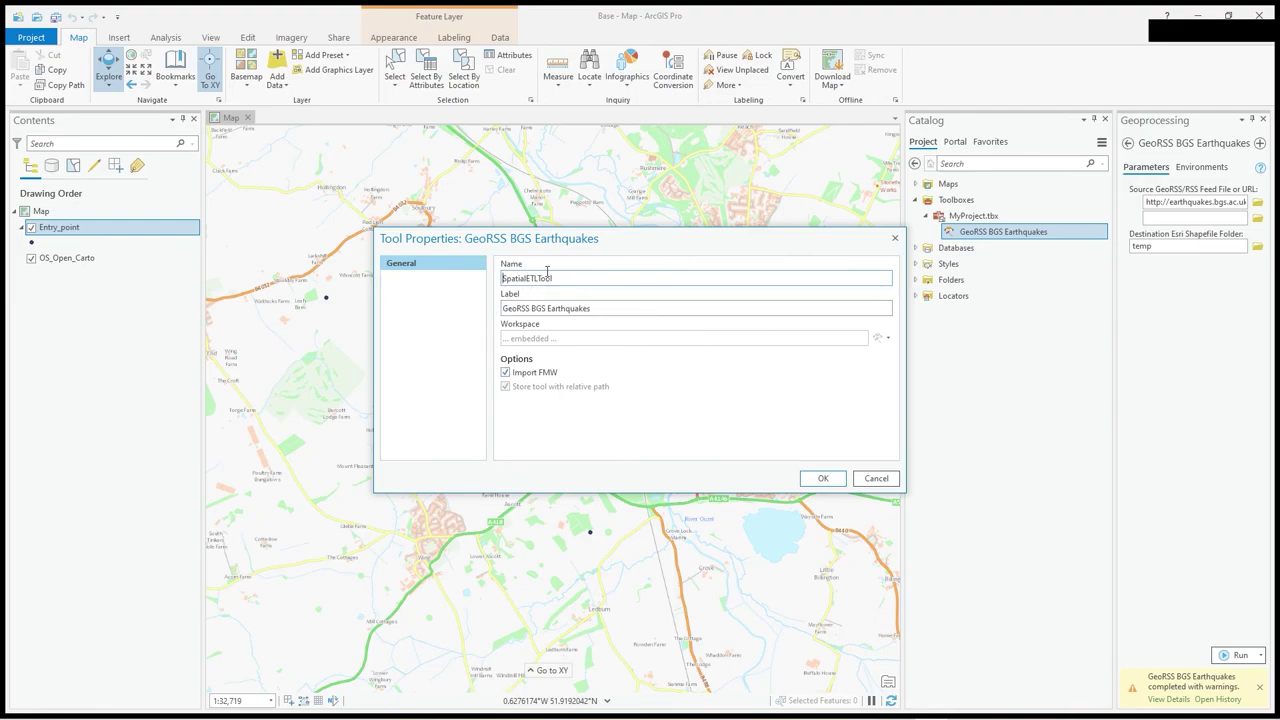
pyautogui.click(876, 478)
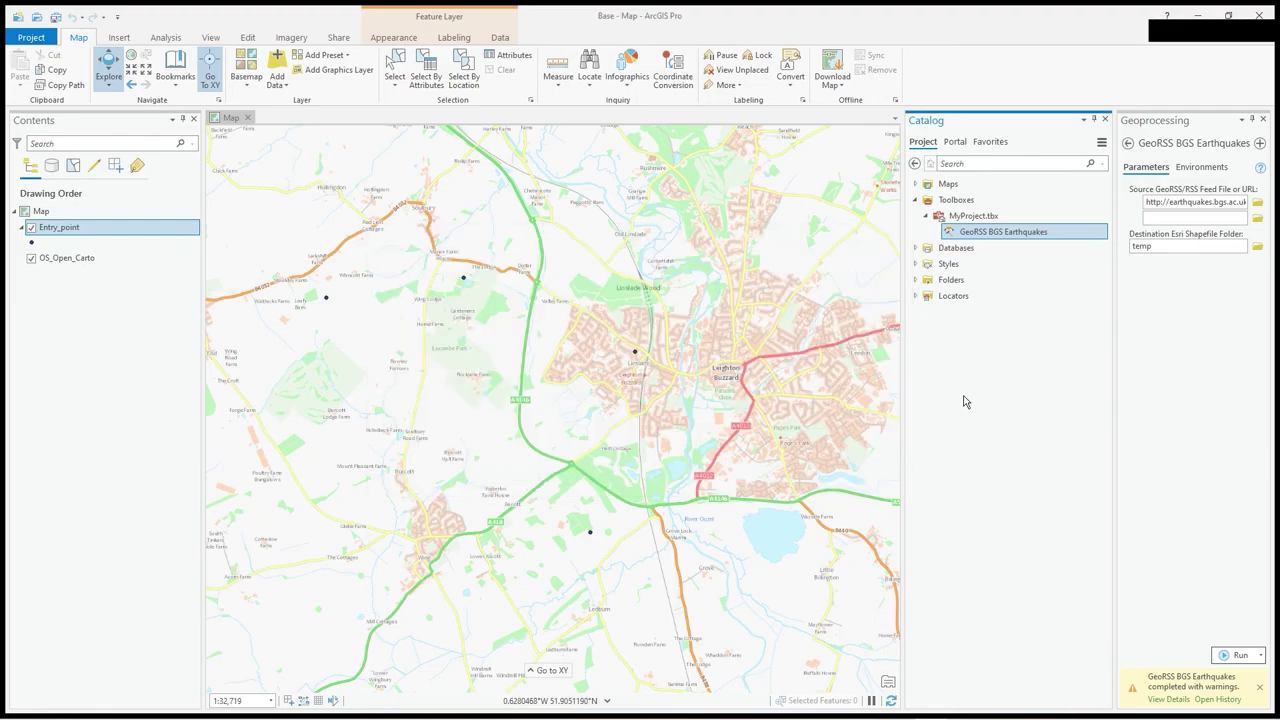